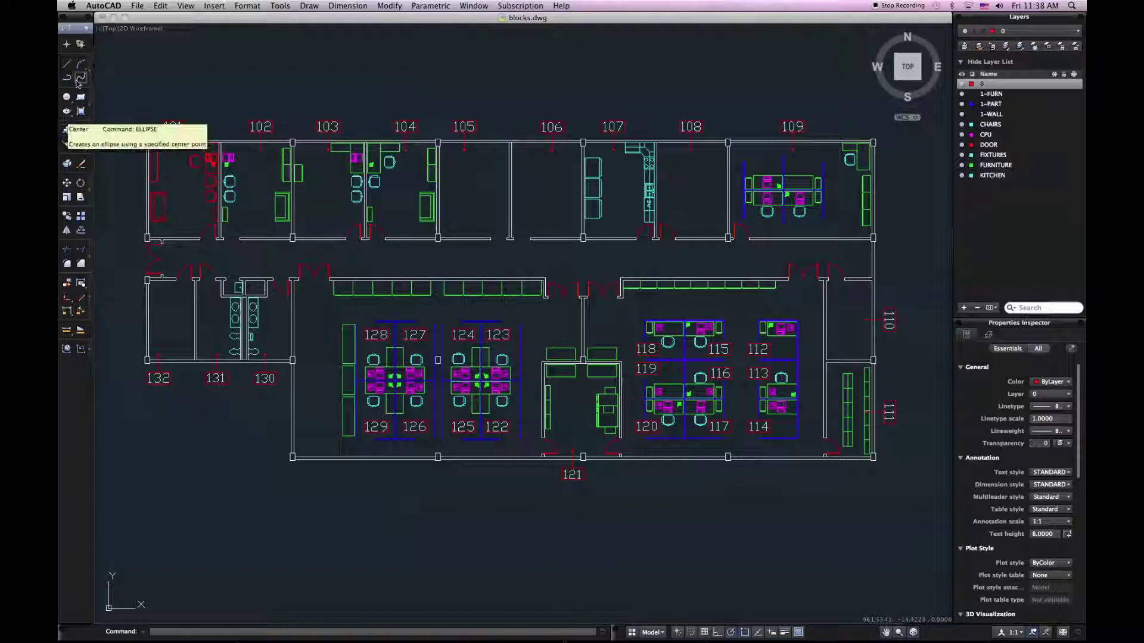
Step: Switch to the Annotation tool set and expand its Dimensions tool group
{"action": "left_click", "coordinate": [86, 28]}
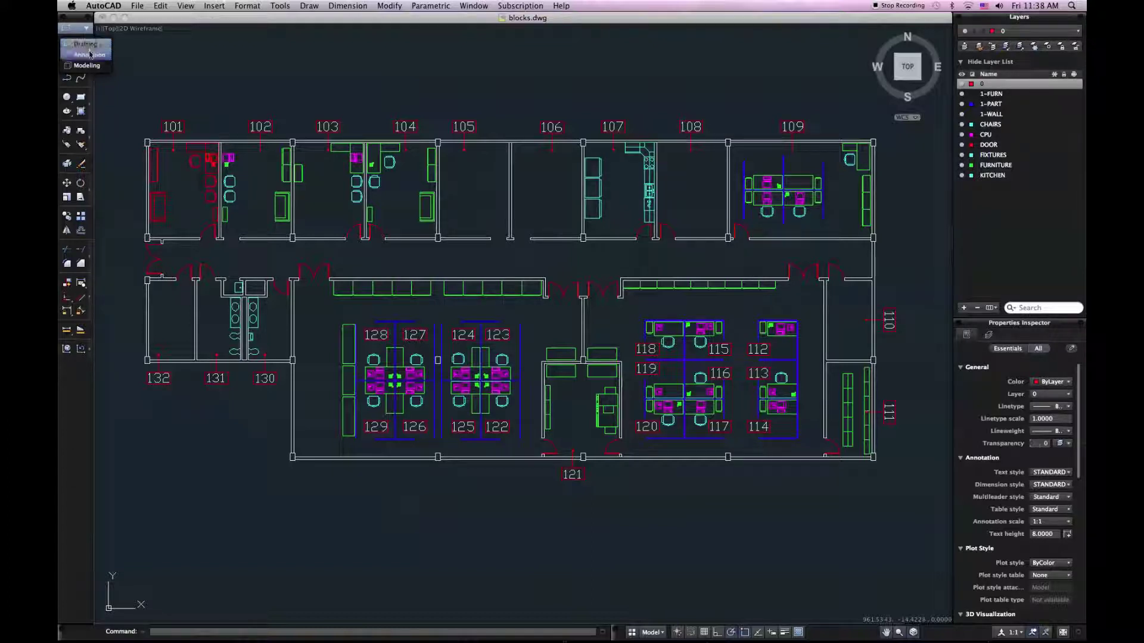
{"action": "left_click", "coordinate": [90, 54]}
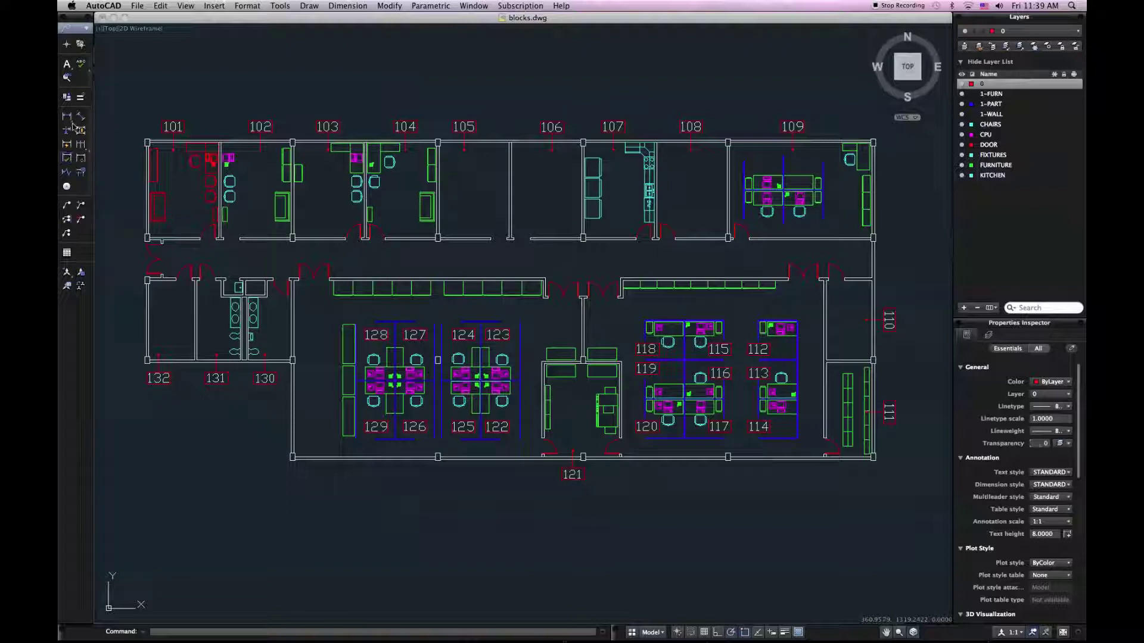
{"action": "left_click", "coordinate": [93, 162]}
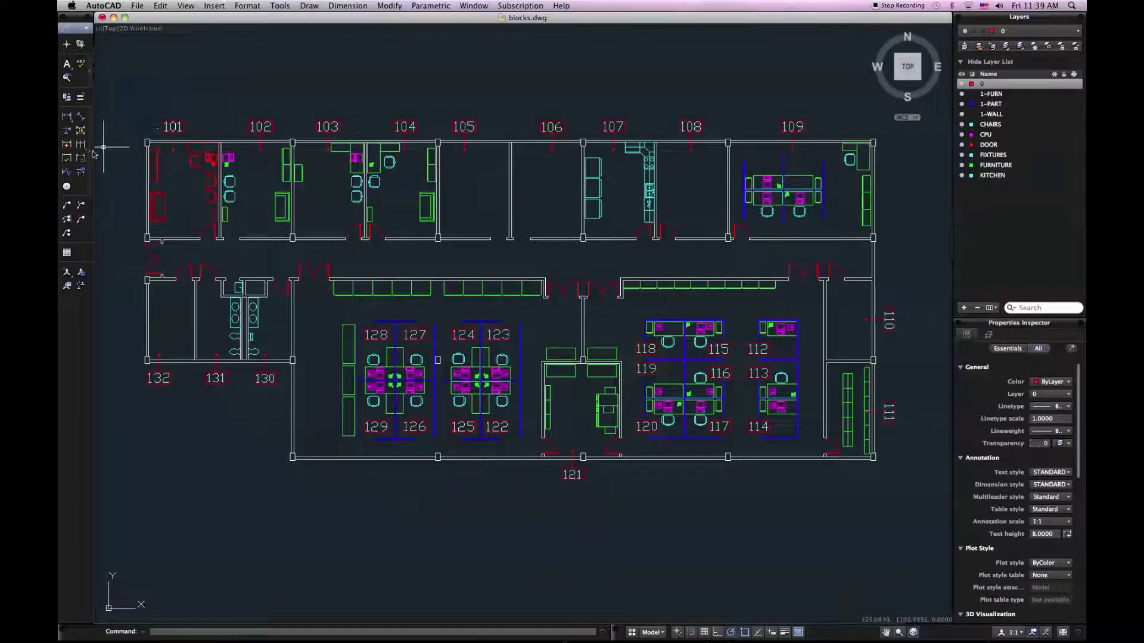
{"action": "mouse_move", "coordinate": [94, 153]}
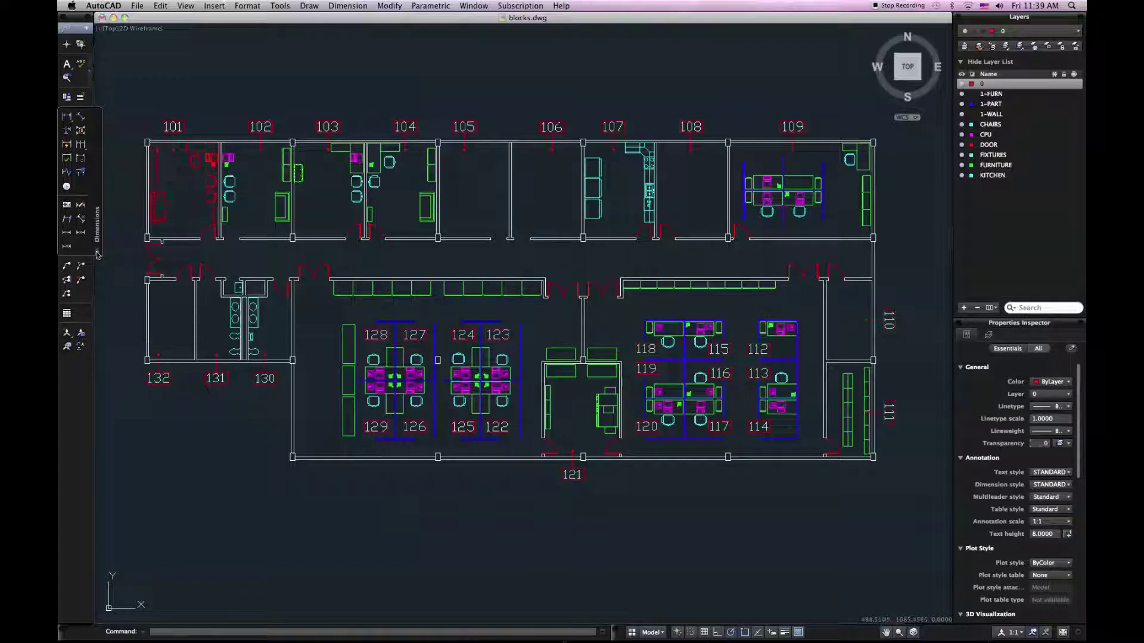
Step: Display the Modeling tool set and return to the Drafting tool set
{"action": "left_click", "coordinate": [88, 29]}
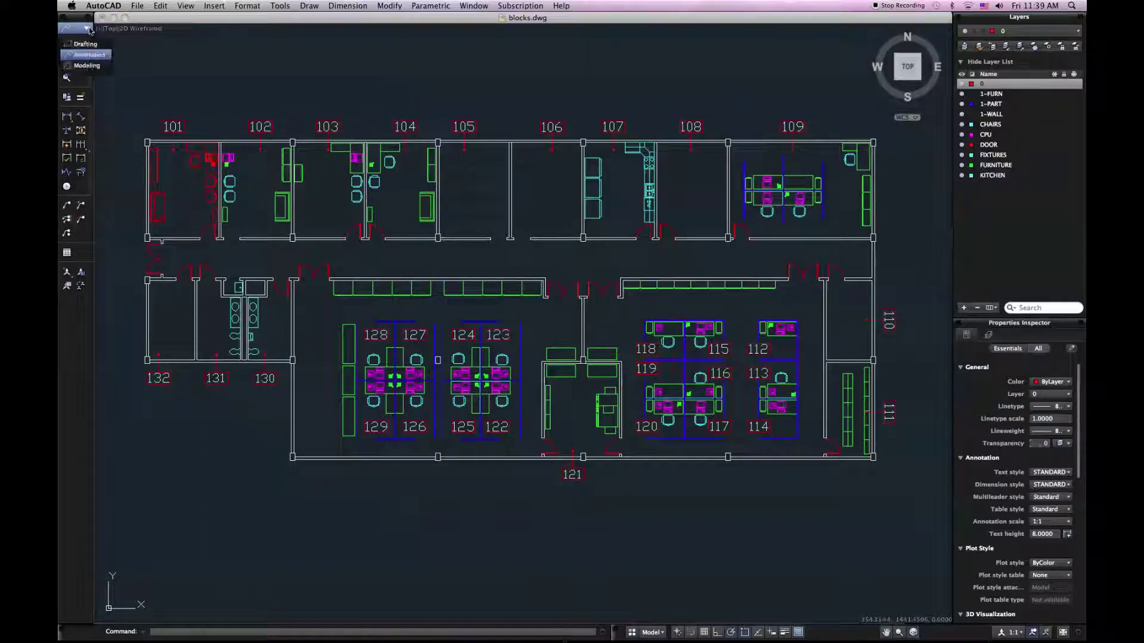
{"action": "left_click", "coordinate": [97, 66]}
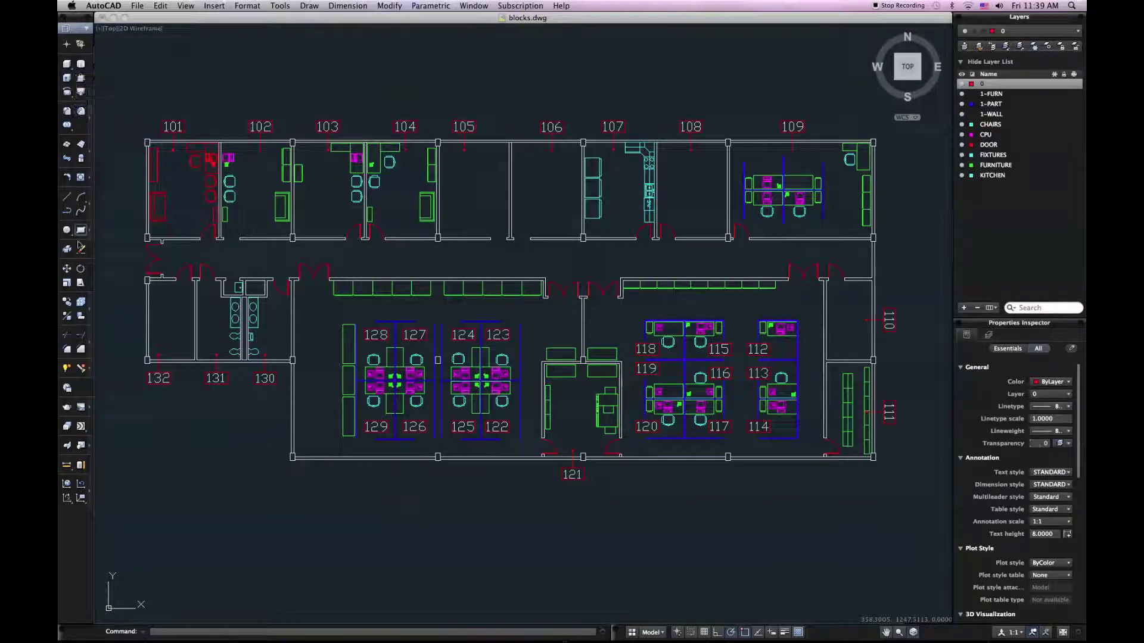
{"action": "left_click", "coordinate": [87, 29]}
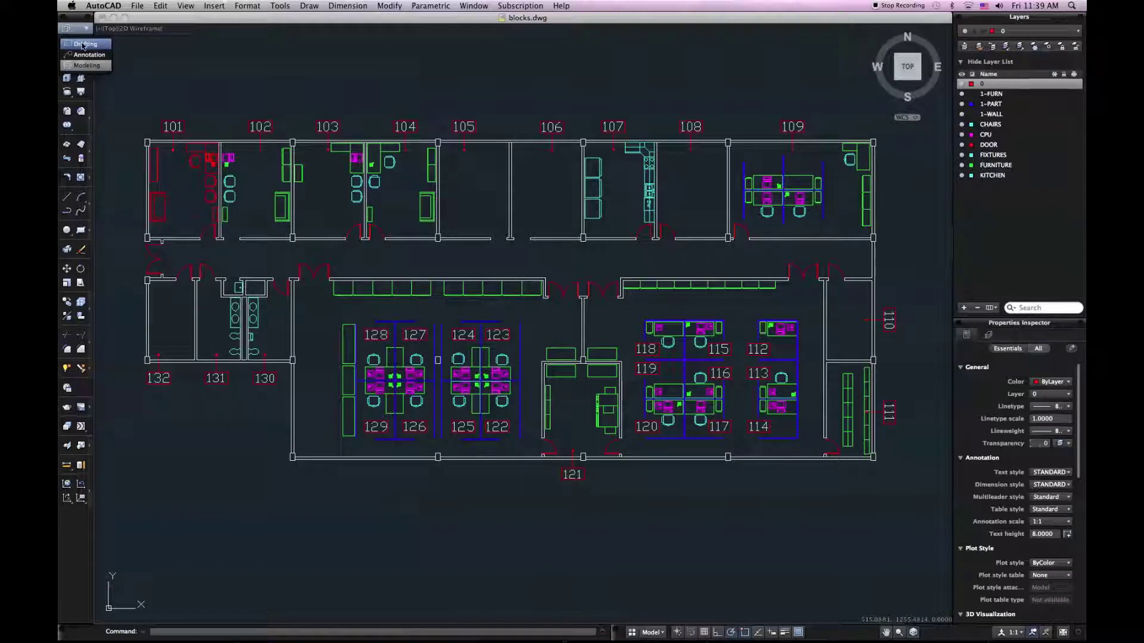
{"action": "left_click", "coordinate": [83, 45]}
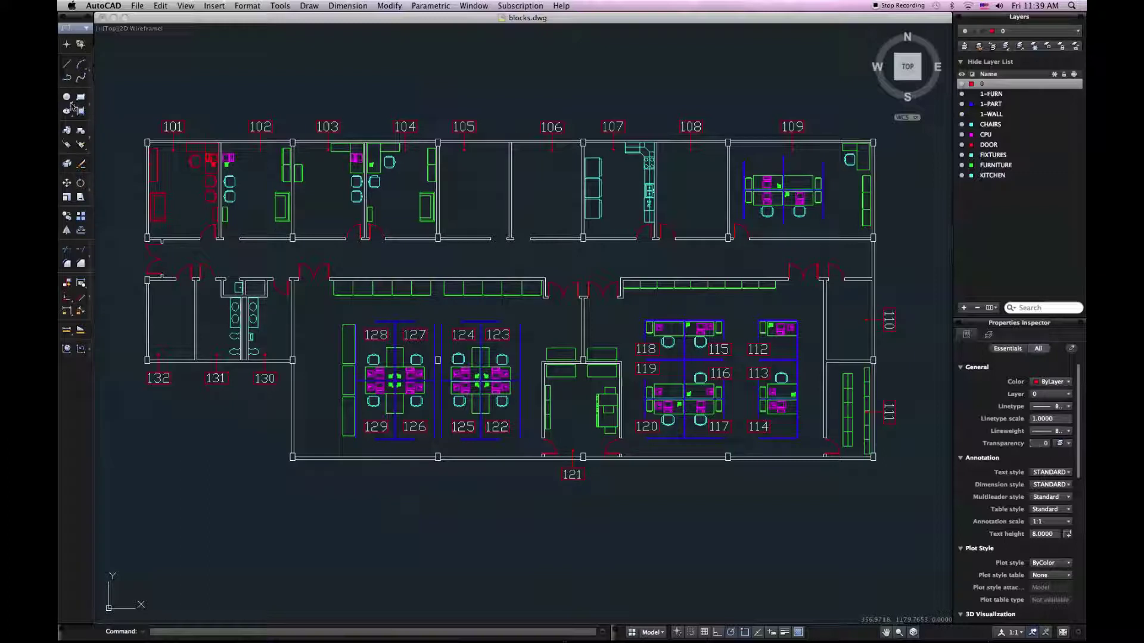
{"action": "left_click", "coordinate": [68, 98]}
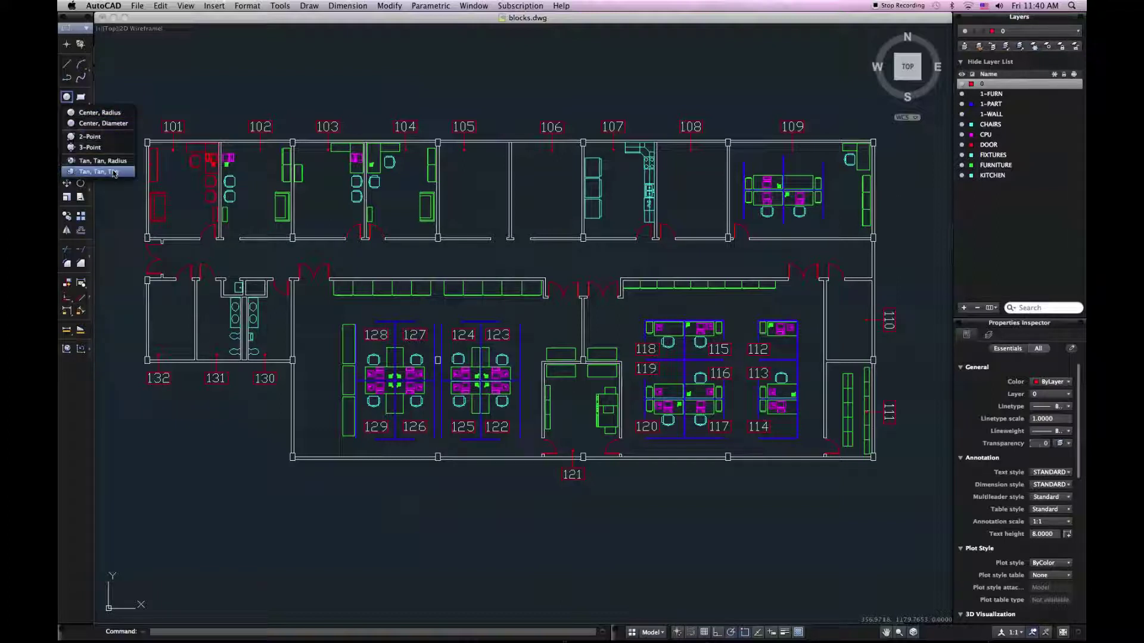
{"action": "left_click", "coordinate": [99, 172]}
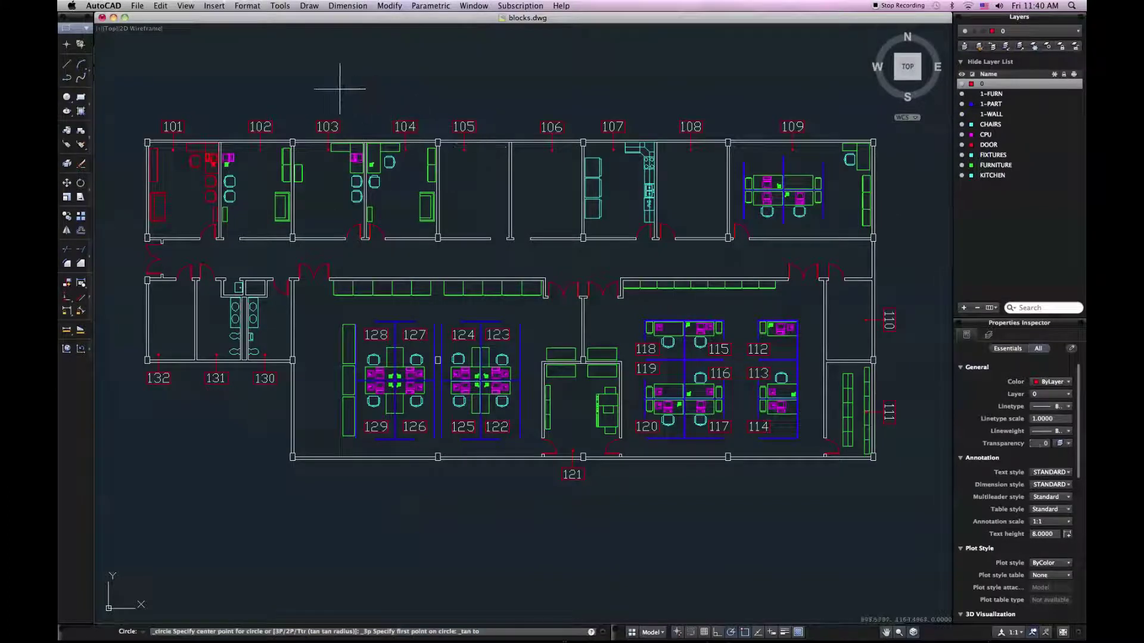
{"action": "key", "text": "Escape"}
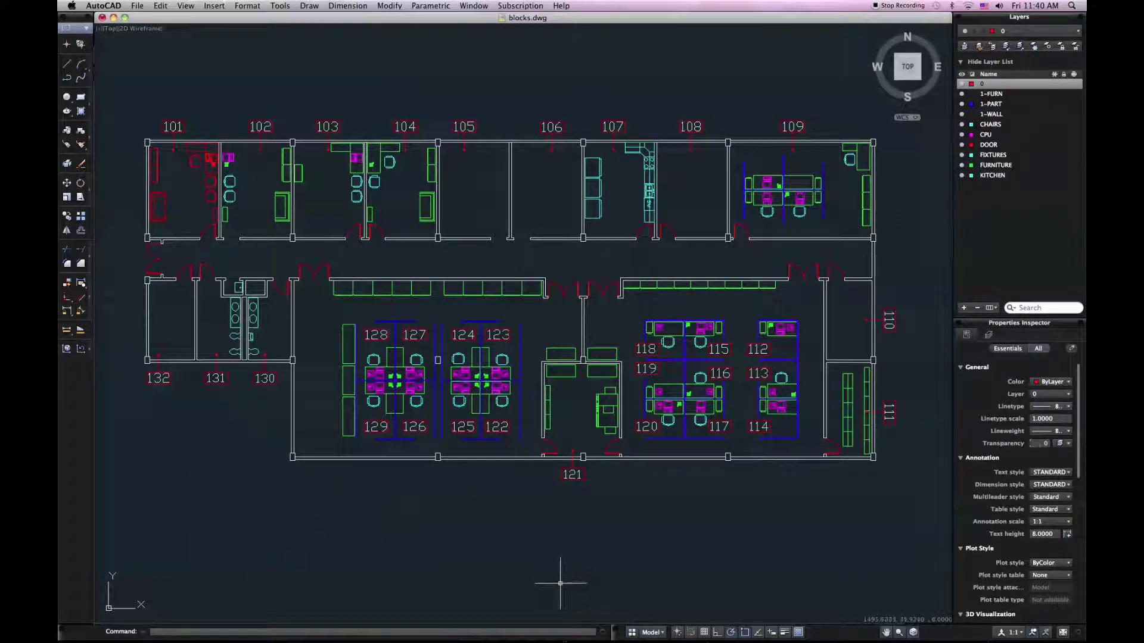
{"action": "left_click", "coordinate": [240, 632]}
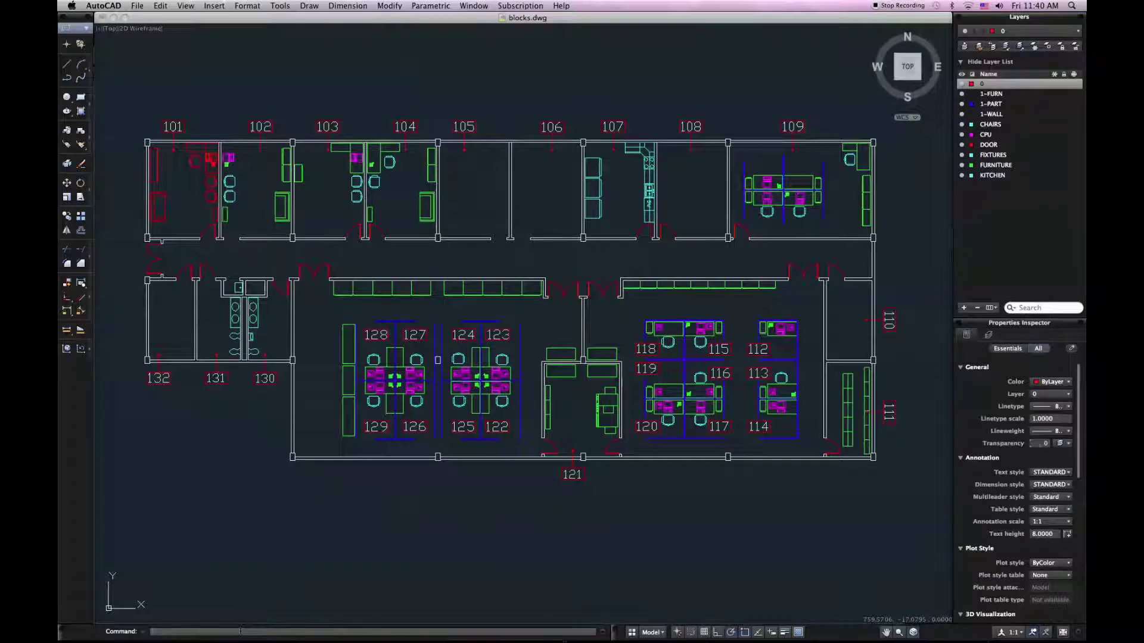
{"action": "type", "text": "vs"}
{"action": "key", "text": "Return"}
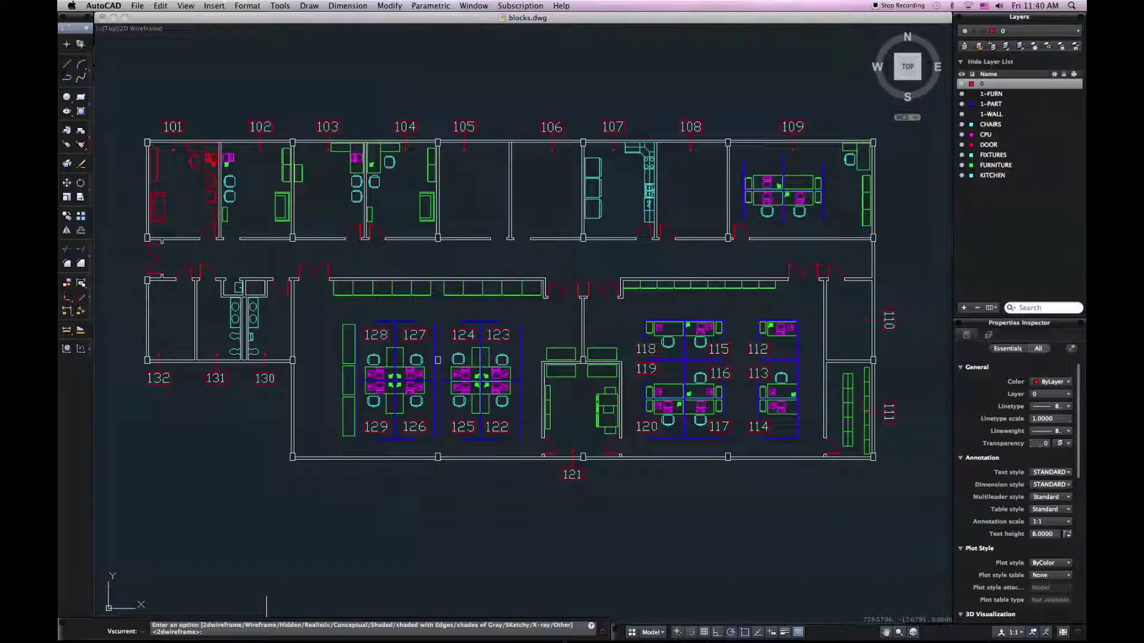
{"action": "key", "text": "Escape"}
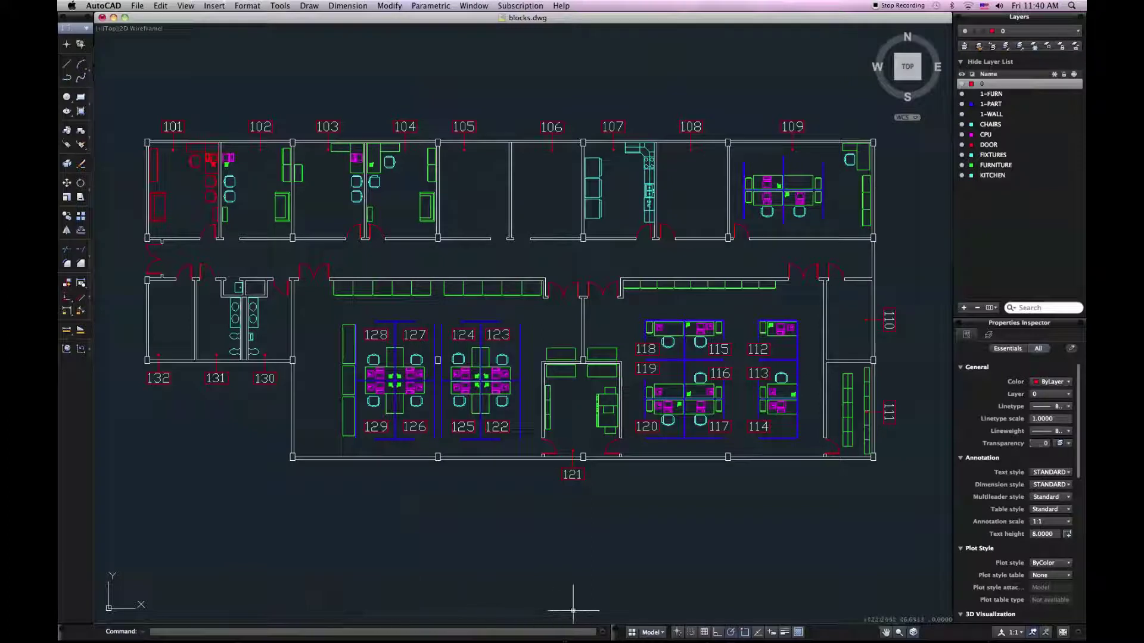
Step: Expand the command line history and split the drawing area into the Two: Horizontal viewport configuration
{"action": "left_click", "coordinate": [602, 634]}
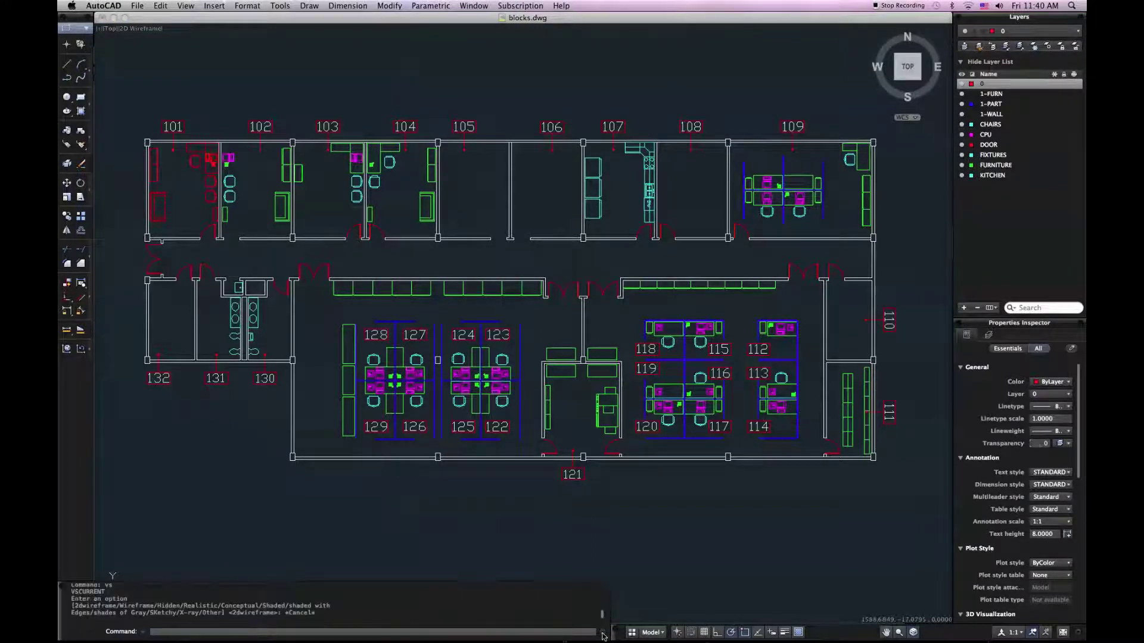
{"action": "left_click", "coordinate": [100, 31]}
{"action": "mouse_move", "coordinate": [150, 53]}
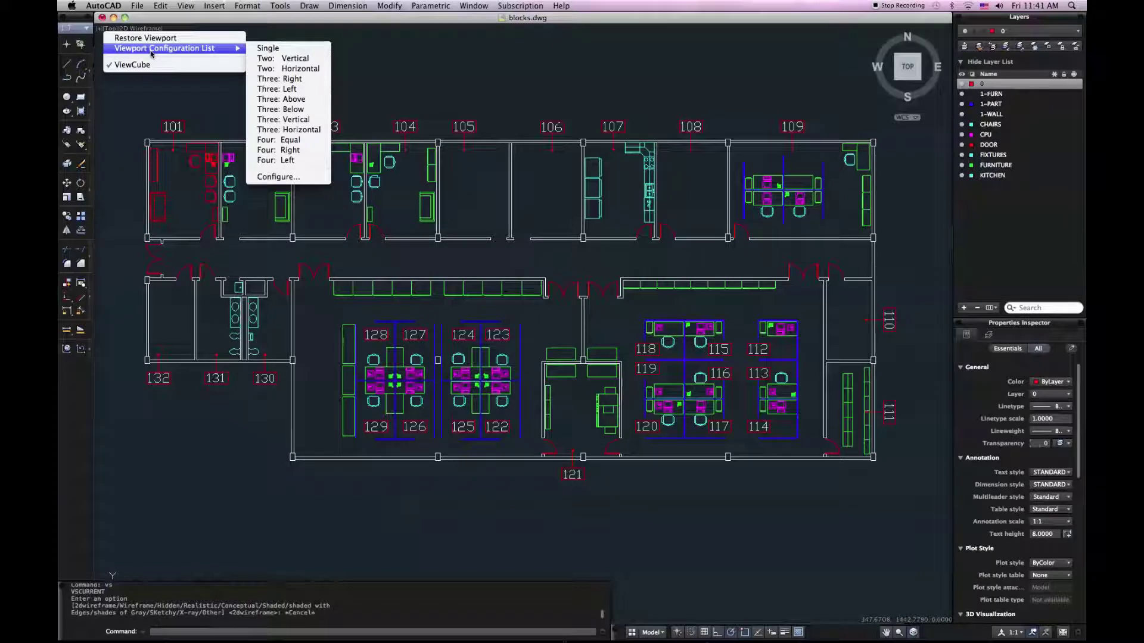
{"action": "left_click", "coordinate": [300, 68]}
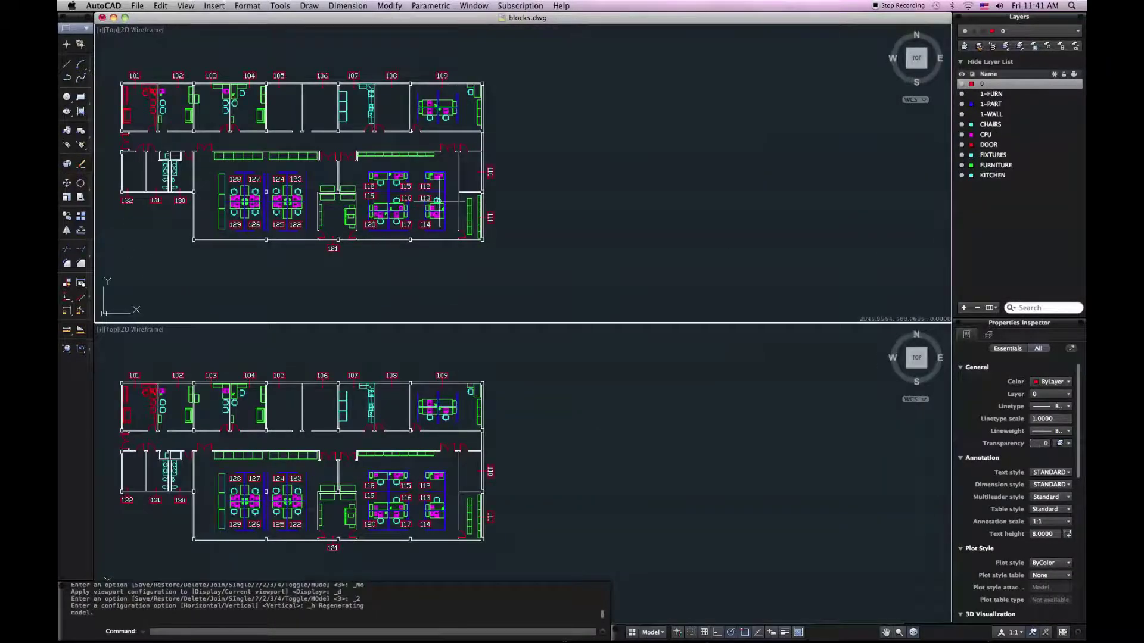
Step: Zoom in on rooms 101 to 104 in the upper viewport and orbit the floor plan to a tilted 3D view in the lower one
{"action": "middle_click_drag", "start_coordinate": [437, 199], "coordinate": [653, 246]}
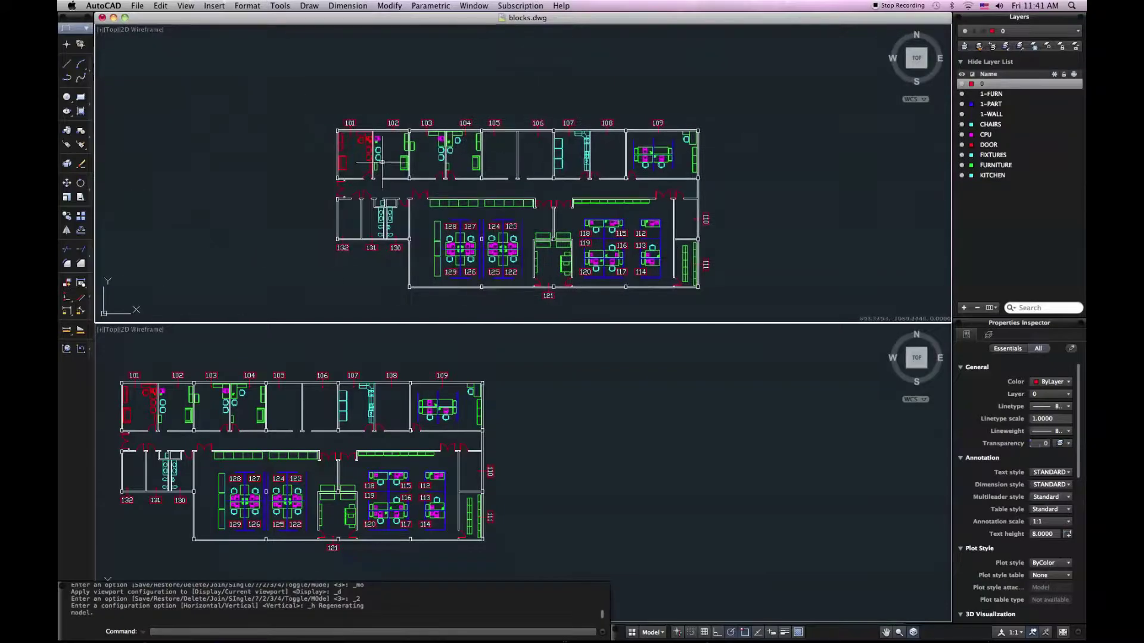
{"action": "scroll", "coordinate": [383, 158], "scroll_direction": "up", "scroll_amount": 6}
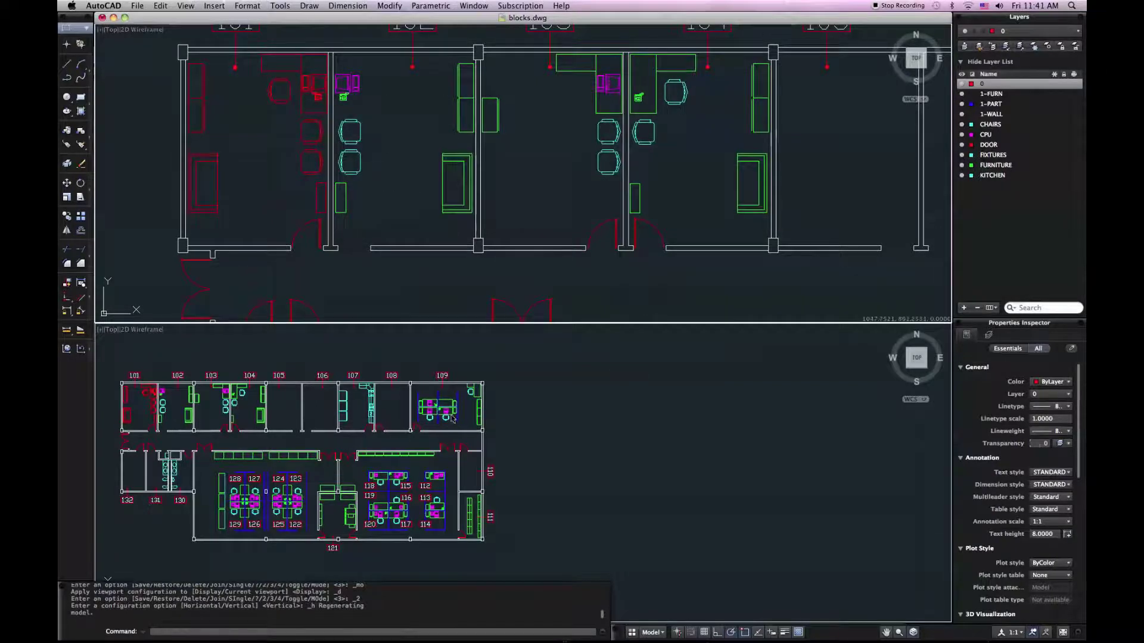
{"action": "left_click", "coordinate": [562, 434]}
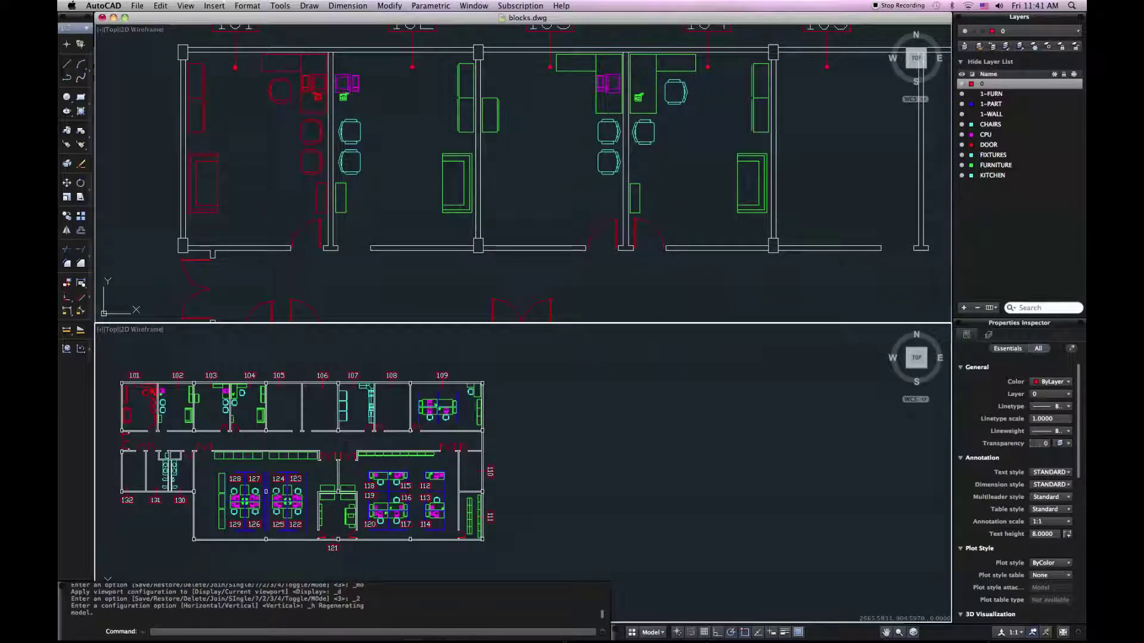
{"action": "middle_click_drag", "start_coordinate": [562, 435], "coordinate": [605, 391], "text": "shift"}
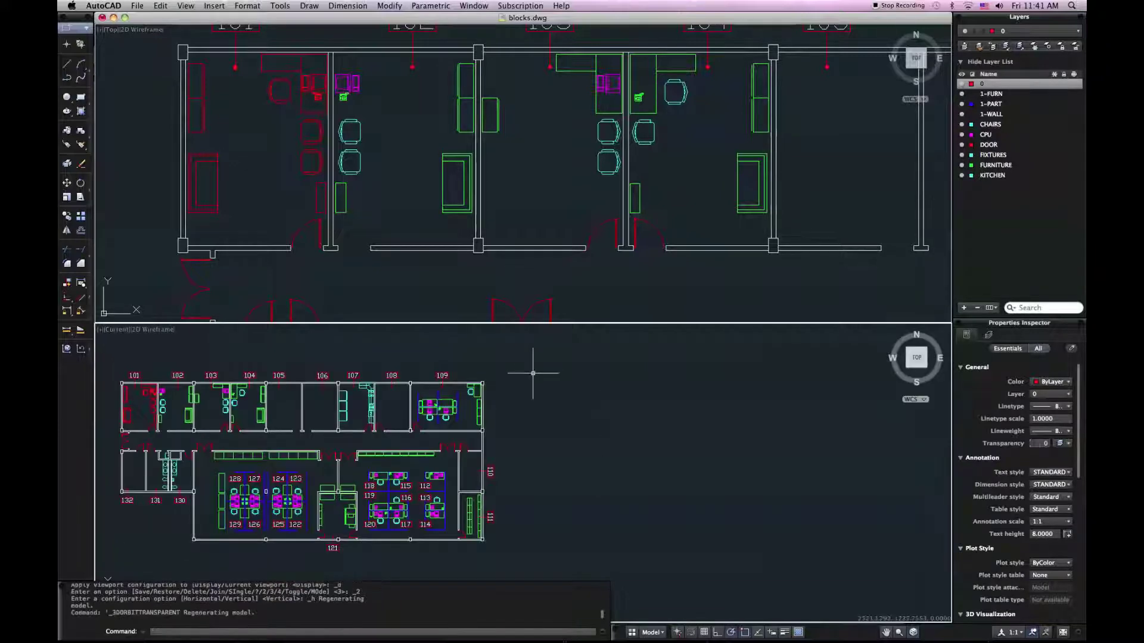
{"action": "middle_click_drag", "start_coordinate": [533, 377], "coordinate": [385, 356], "text": "shift"}
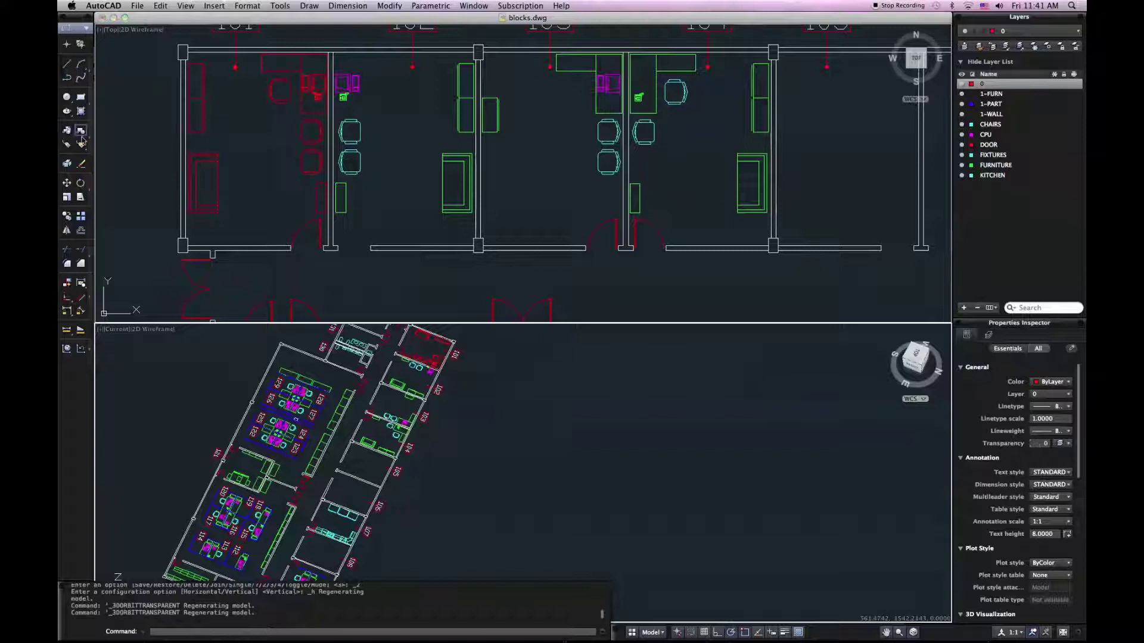
Step: Make the upper viewport active and return the drawing area to the Single viewport configuration
{"action": "left_click", "coordinate": [101, 35]}
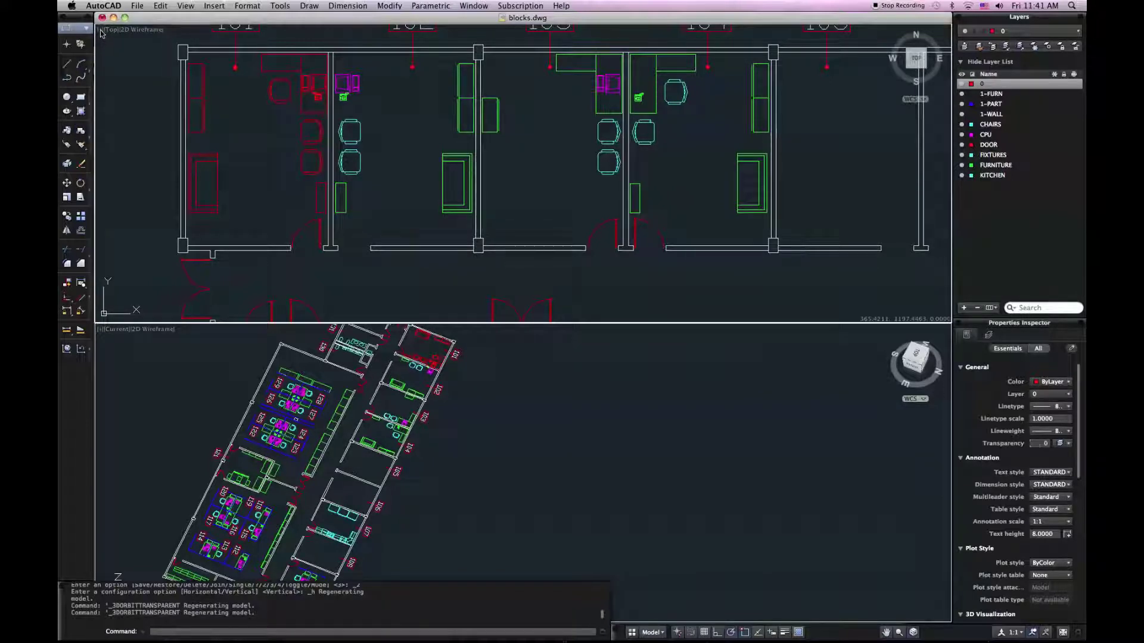
{"action": "left_click", "coordinate": [101, 34]}
{"action": "mouse_move", "coordinate": [178, 48]}
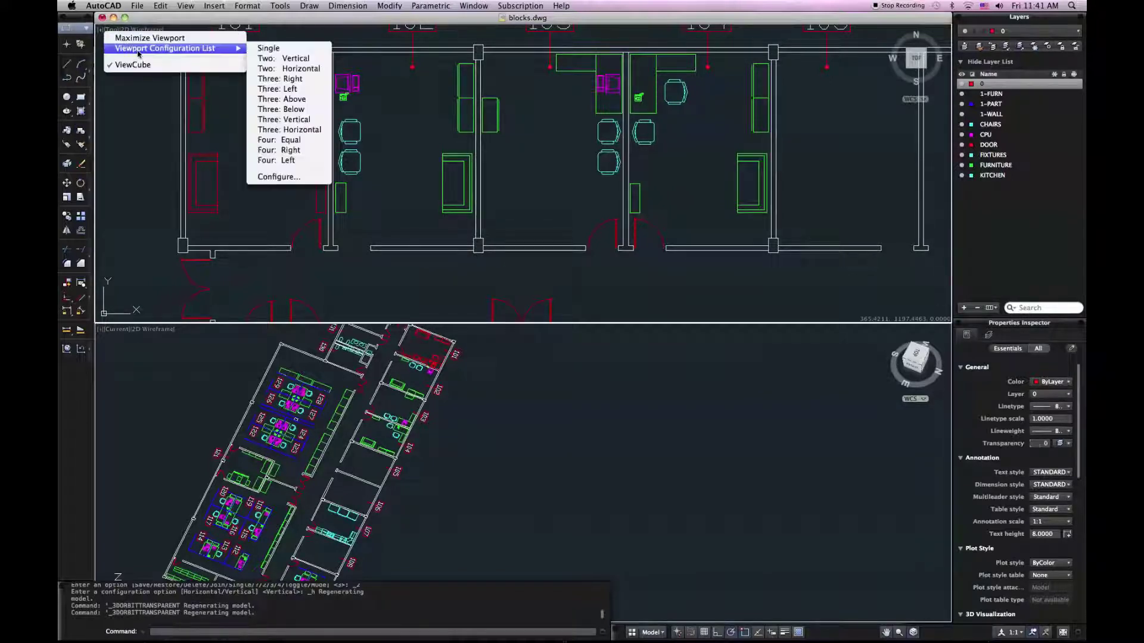
{"action": "left_click", "coordinate": [271, 48]}
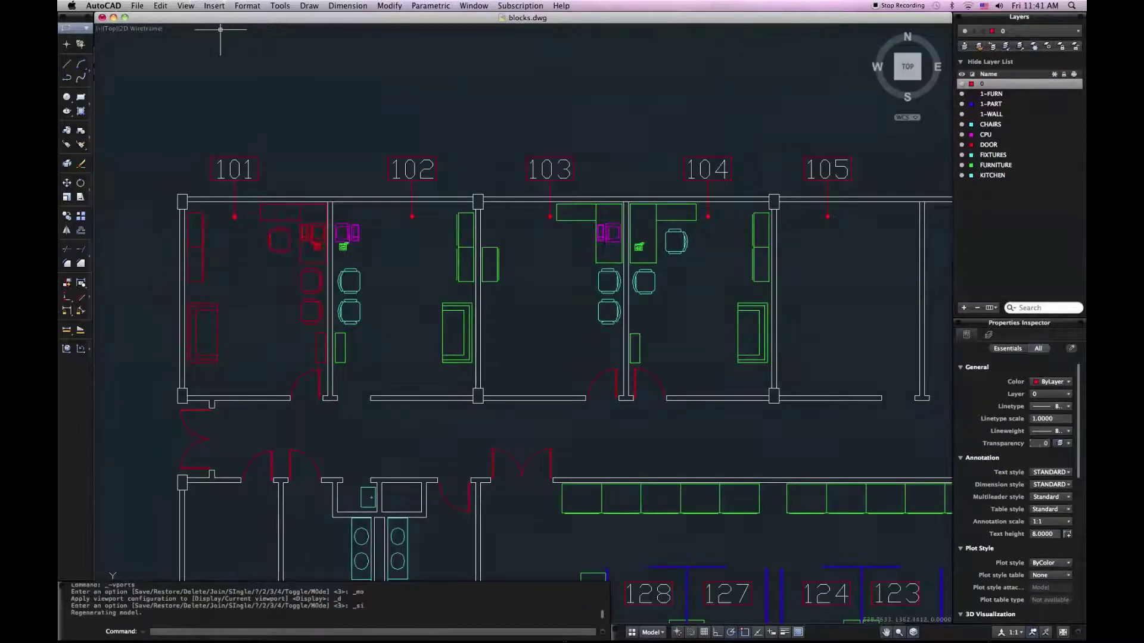
Step: Reorient the floor plan with the ViewCube and look through the viewport's preset model views and visual styles
{"action": "mouse_move", "coordinate": [894, 82]}
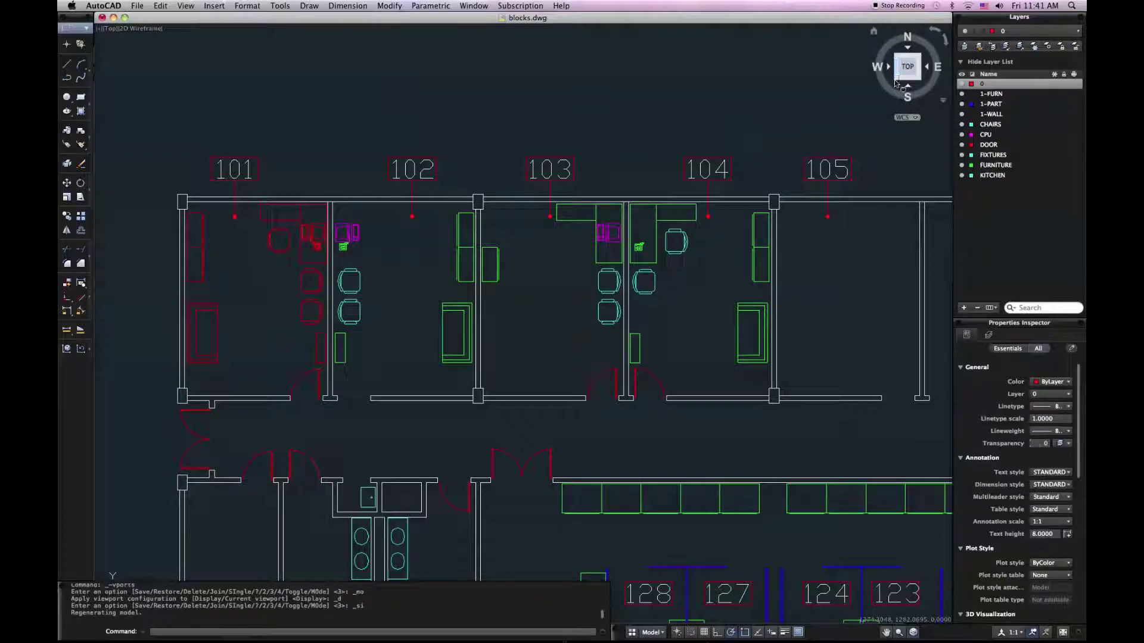
{"action": "left_click", "coordinate": [895, 80]}
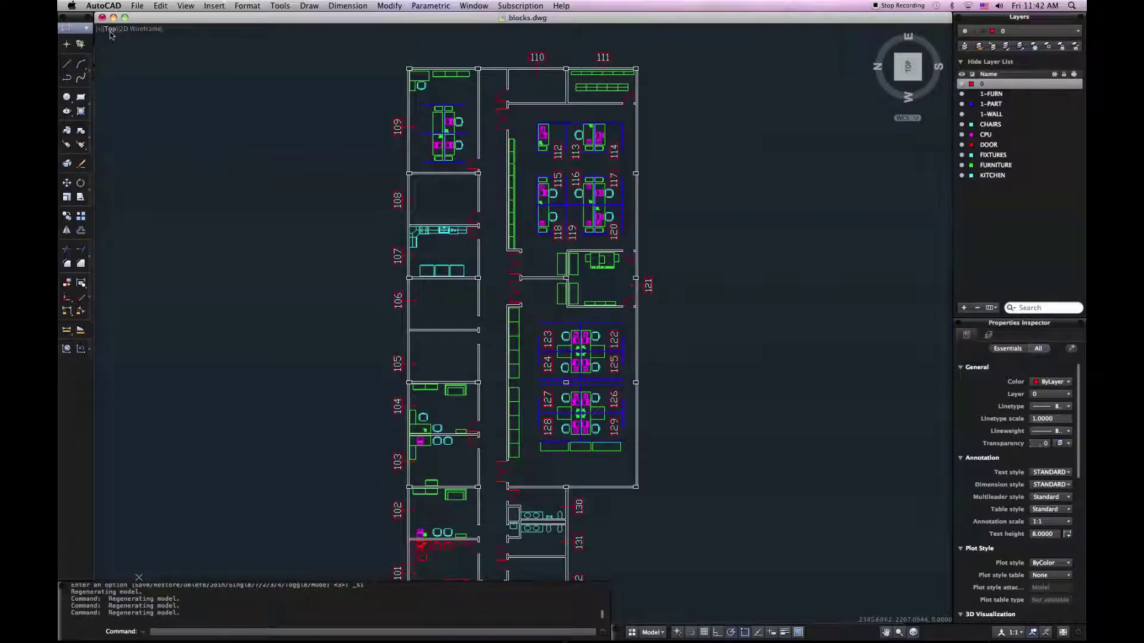
{"action": "left_click", "coordinate": [110, 30]}
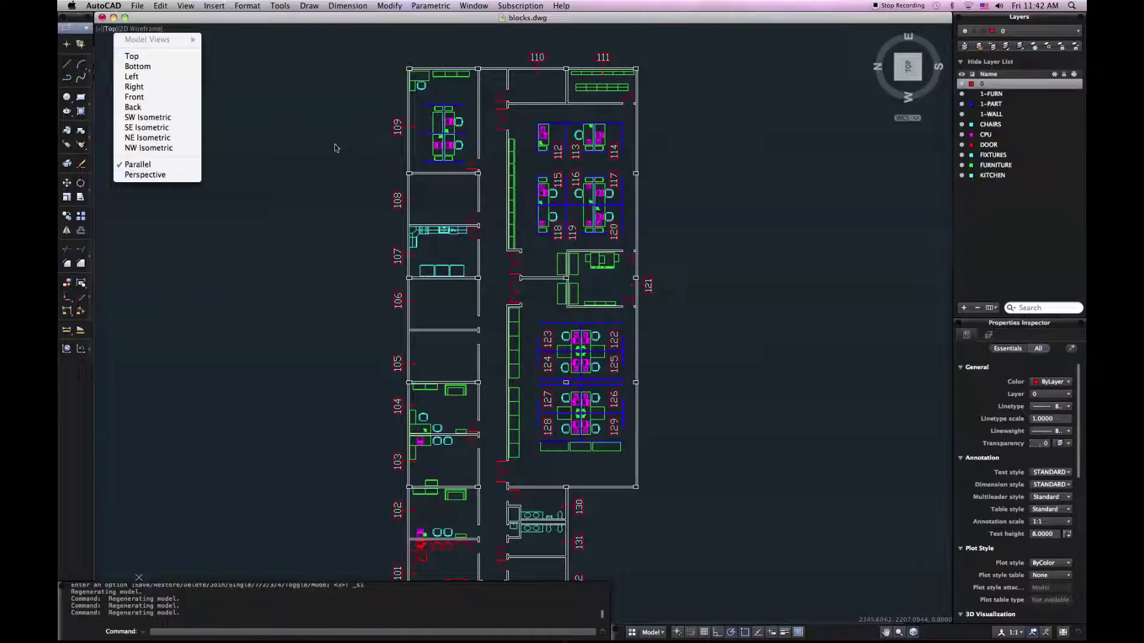
{"action": "left_click", "coordinate": [143, 30]}
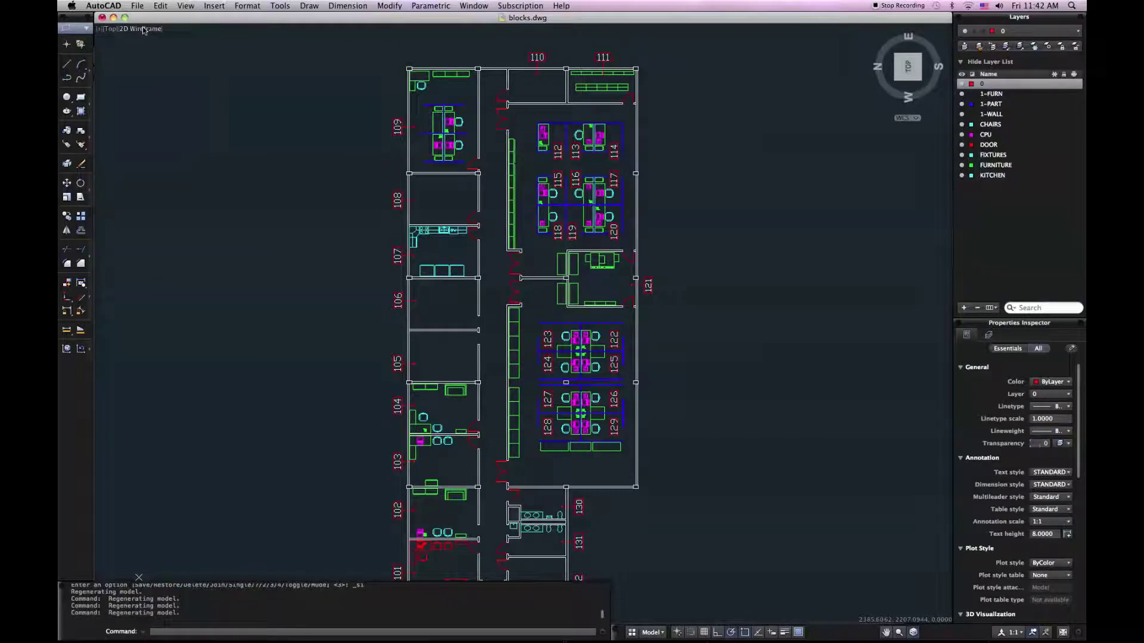
{"action": "left_click", "coordinate": [143, 30]}
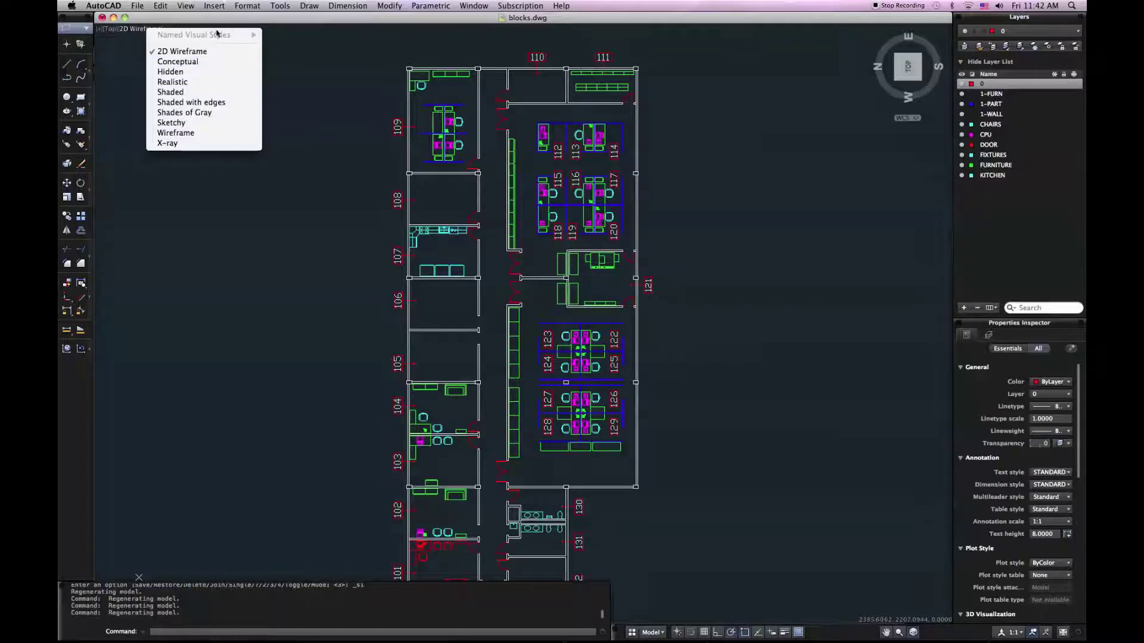
{"action": "left_click", "coordinate": [320, 57]}
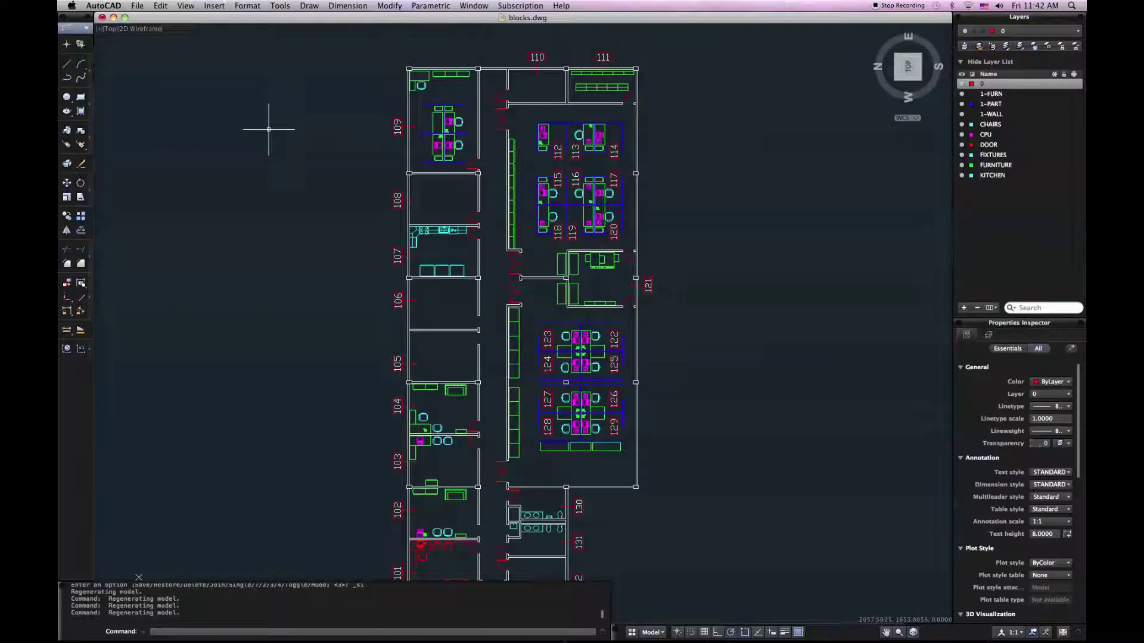
Step: Restore the plan view of the World coordinate system with the PLAN command
{"action": "type", "text": "an"}
{"action": "key", "text": "Return"}
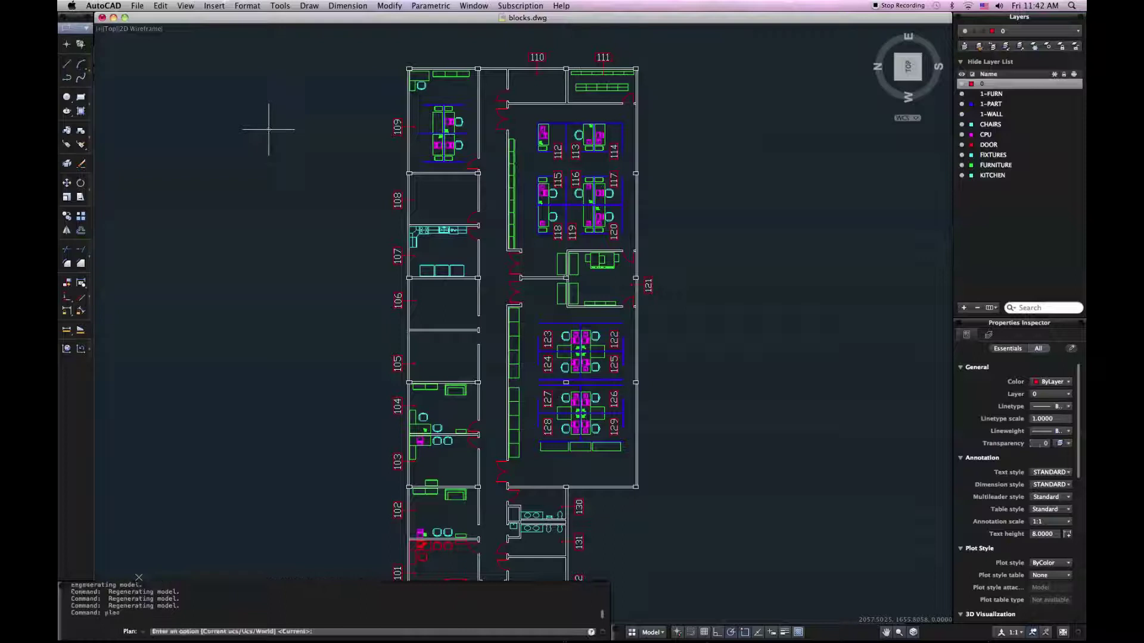
{"action": "type", "text": "w"}
{"action": "key", "text": "Return"}
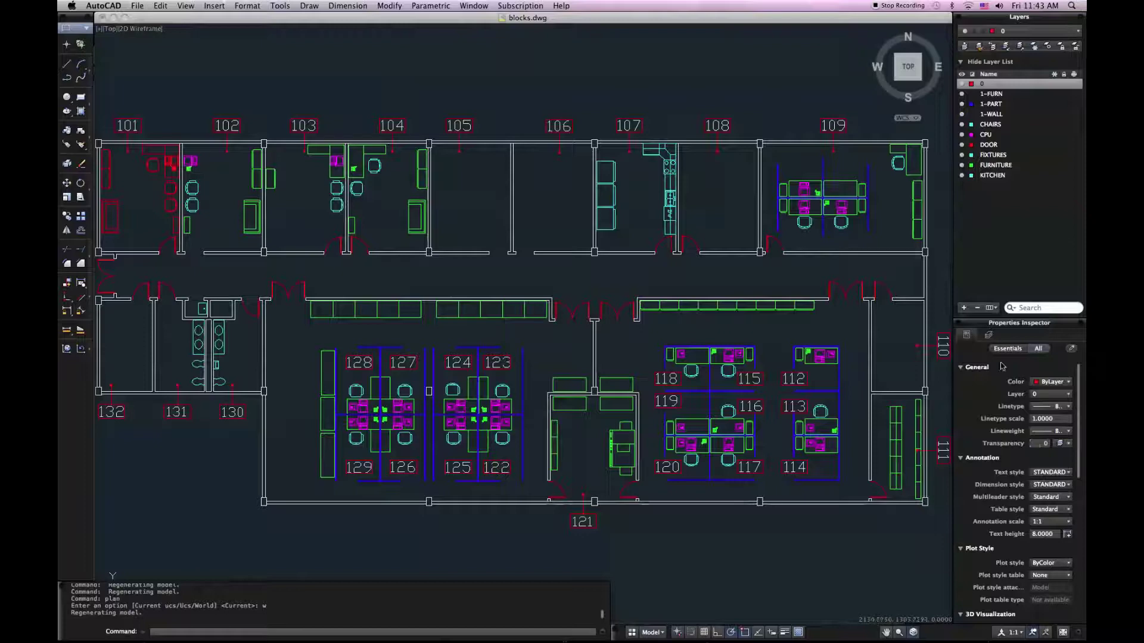
Step: Hide the Layers palette so the Properties Inspector takes over its space
{"action": "mouse_move", "coordinate": [1005, 327]}
{"action": "left_mouse_down"}
{"action": "mouse_move", "coordinate": [637, 98]}
{"action": "mouse_move", "coordinate": [586, 38]}
{"action": "mouse_move", "coordinate": [485, 106]}
{"action": "mouse_move", "coordinate": [509, 166]}
{"action": "mouse_move", "coordinate": [959, 372]}
{"action": "mouse_move", "coordinate": [995, 357]}
{"action": "mouse_move", "coordinate": [1034, 396]}
{"action": "left_mouse_up"}
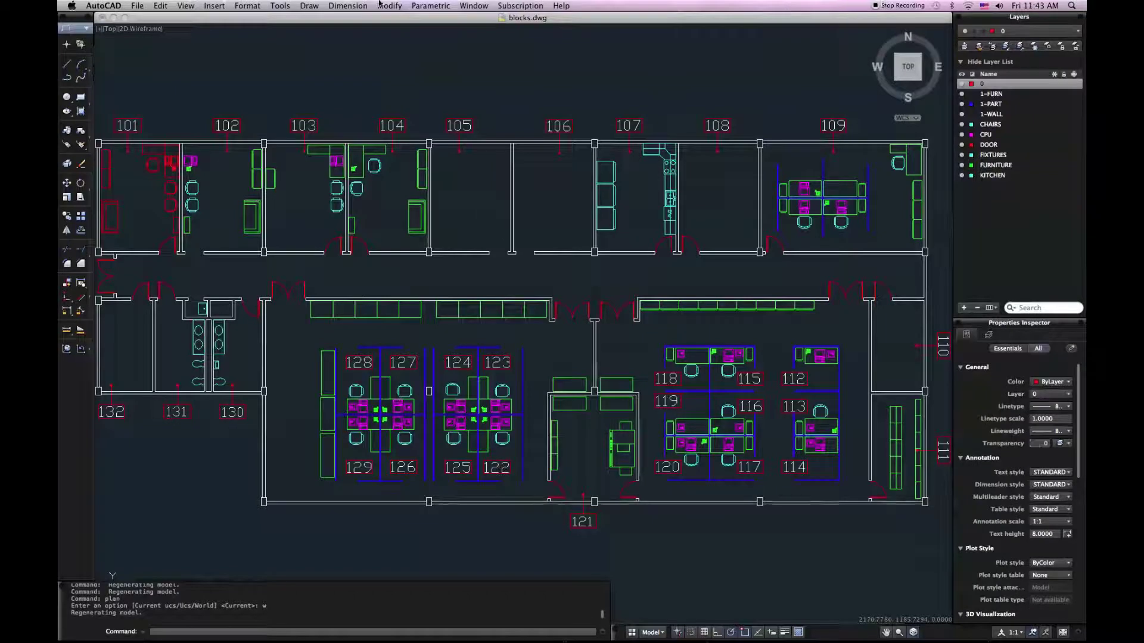
{"action": "left_click", "coordinate": [473, 5]}
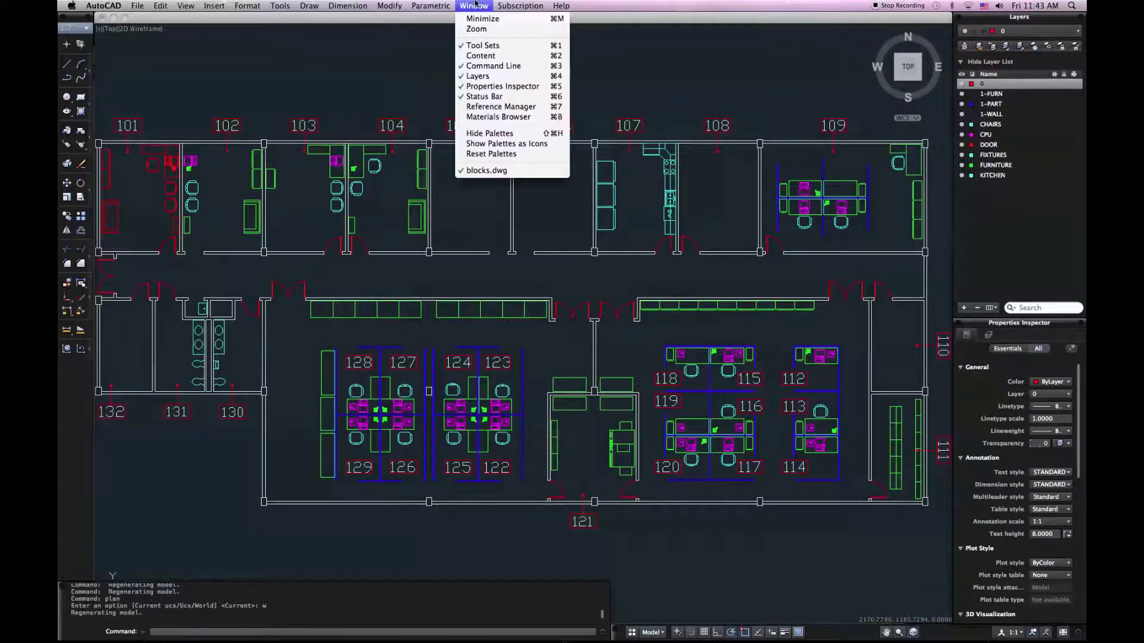
{"action": "left_click", "coordinate": [476, 77]}
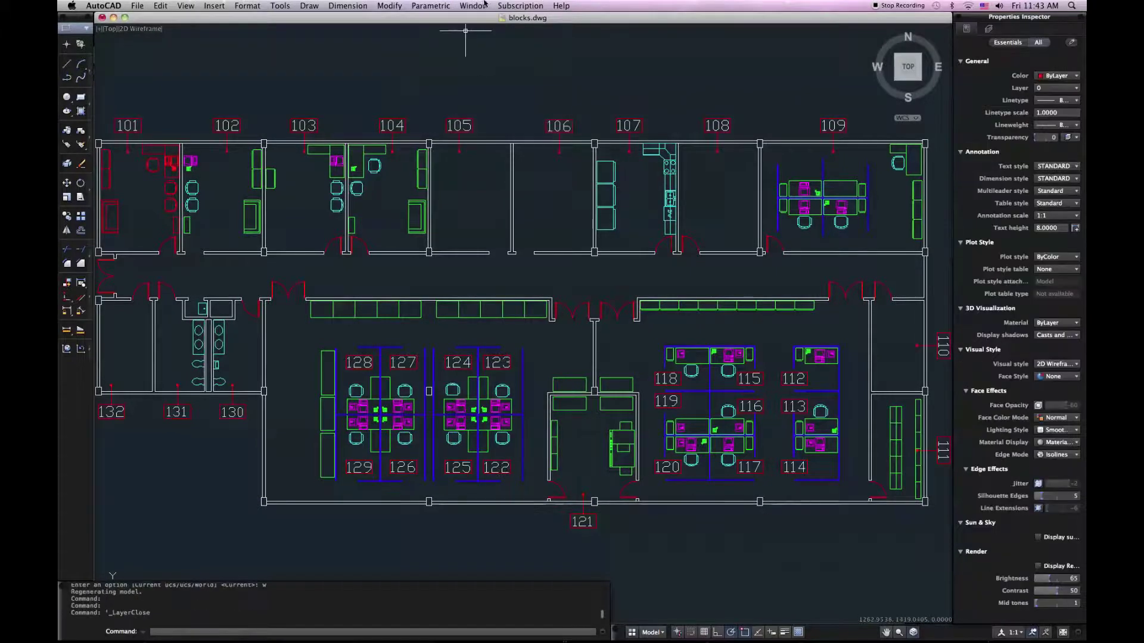
Step: Show the Reference Manager palette and dock it below the Properties Inspector
{"action": "left_click", "coordinate": [461, 7]}
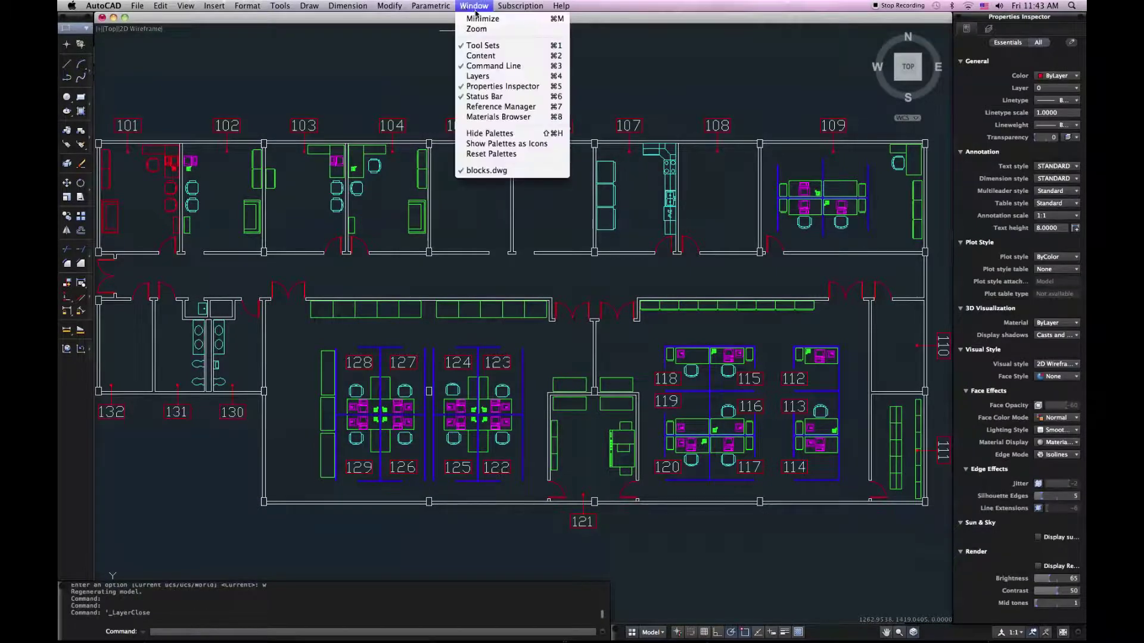
{"action": "left_click", "coordinate": [497, 107]}
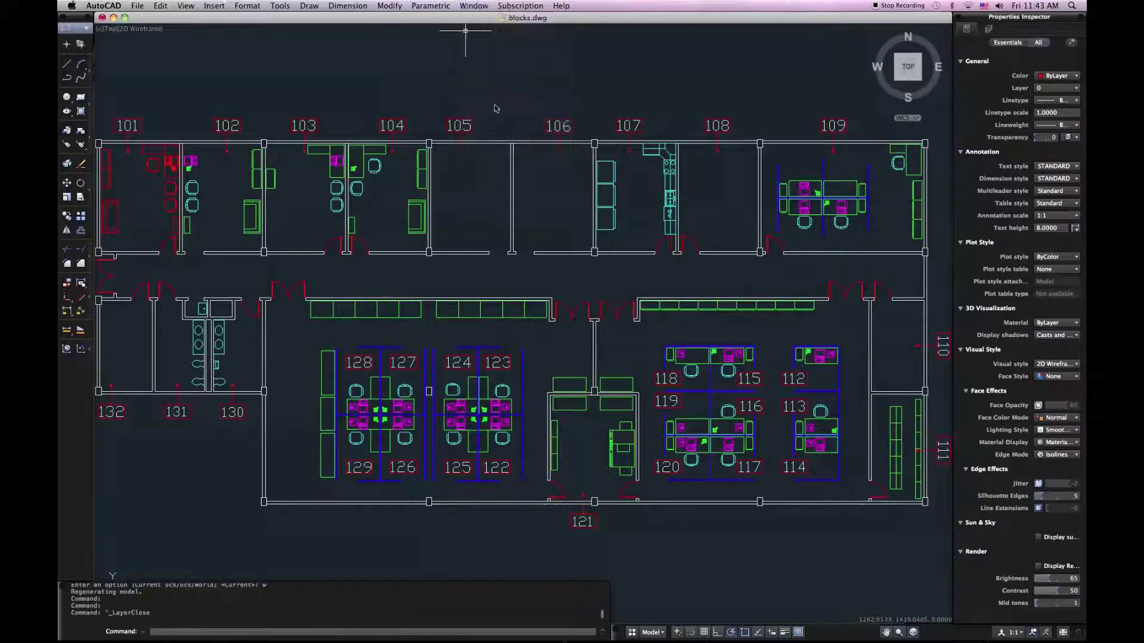
{"action": "left_click", "coordinate": [526, 259]}
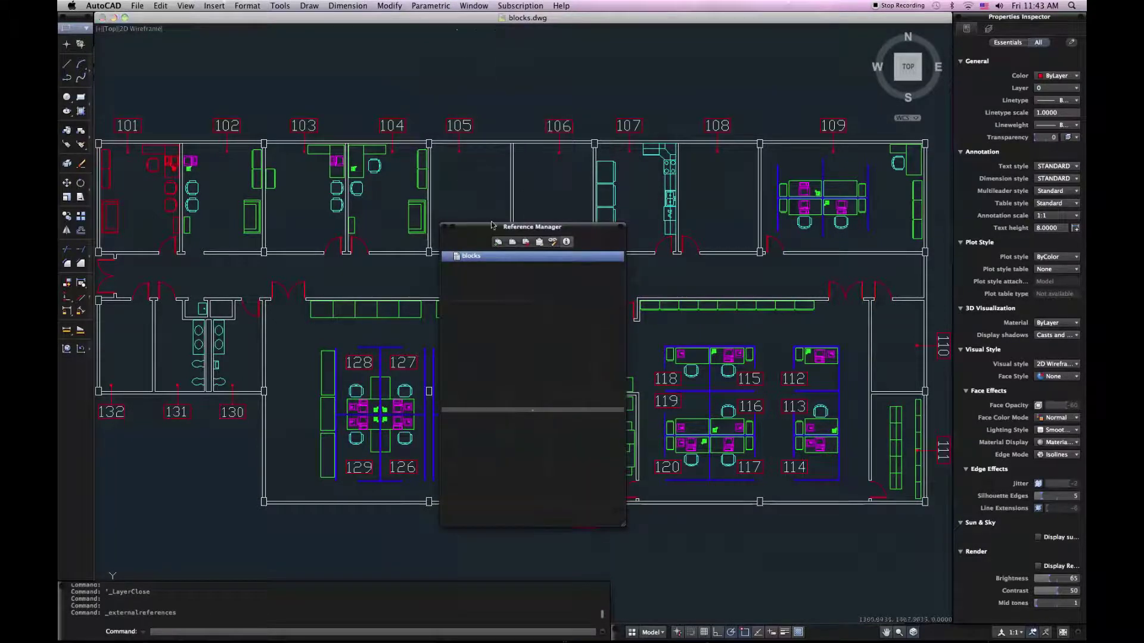
{"action": "left_click_drag", "start_coordinate": [488, 230], "coordinate": [1037, 384]}
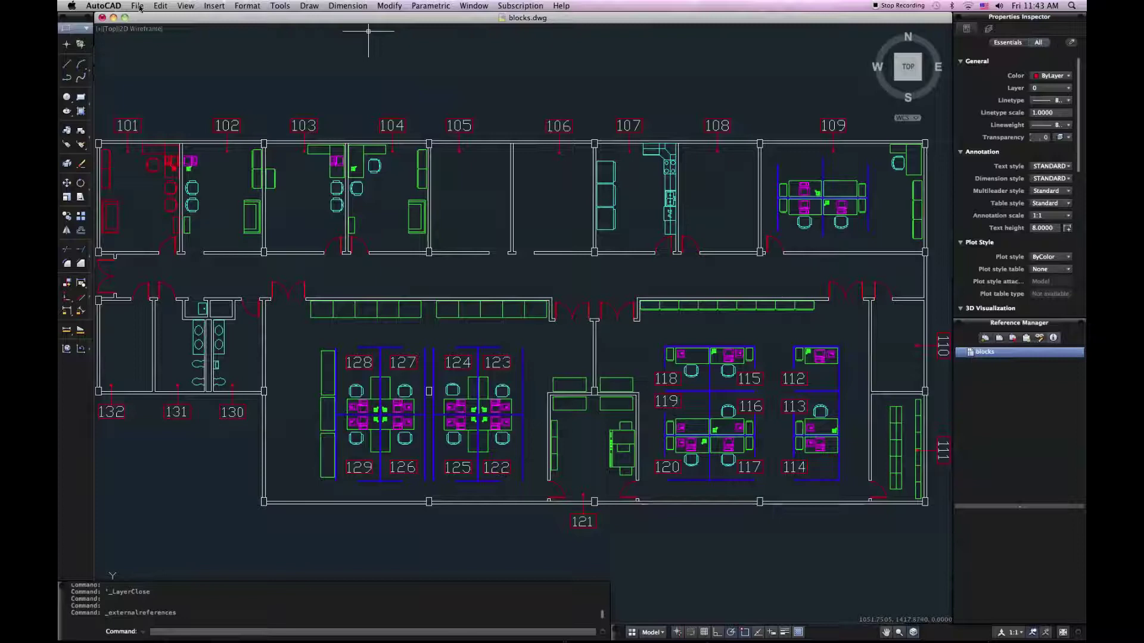
{"action": "left_click", "coordinate": [551, 6]}
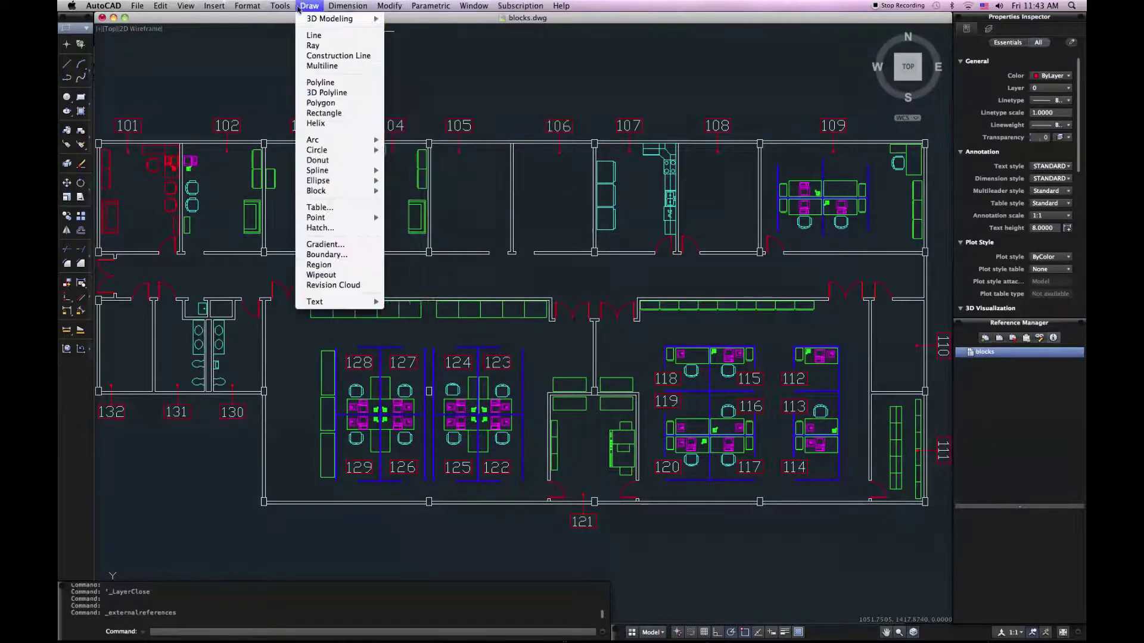
{"action": "mouse_move", "coordinate": [147, 7]}
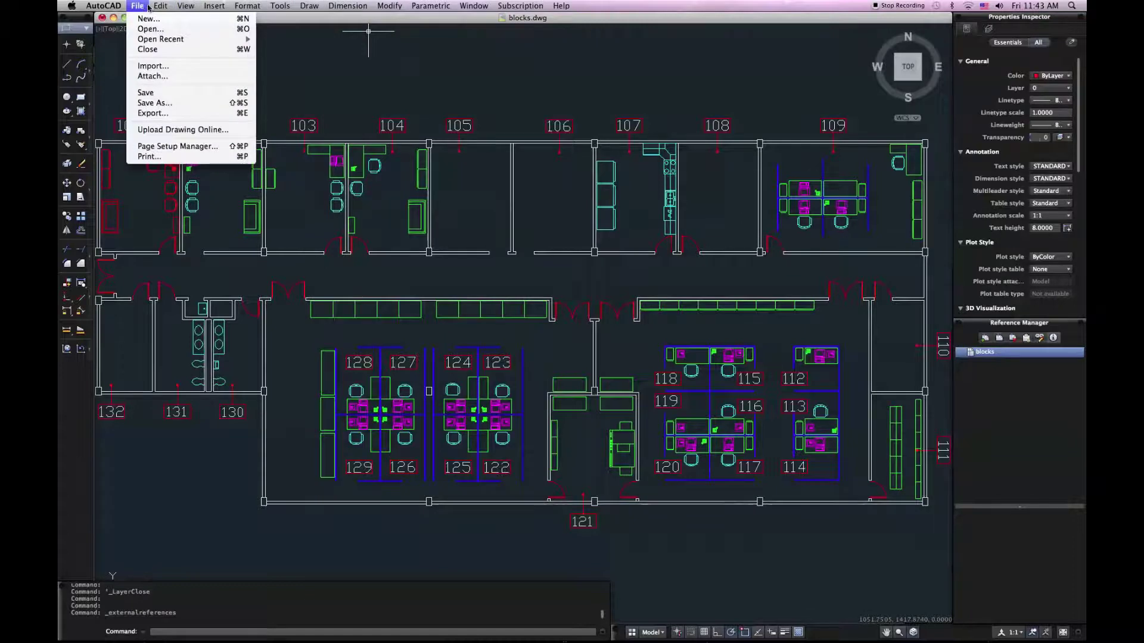
{"action": "mouse_move", "coordinate": [468, 7]}
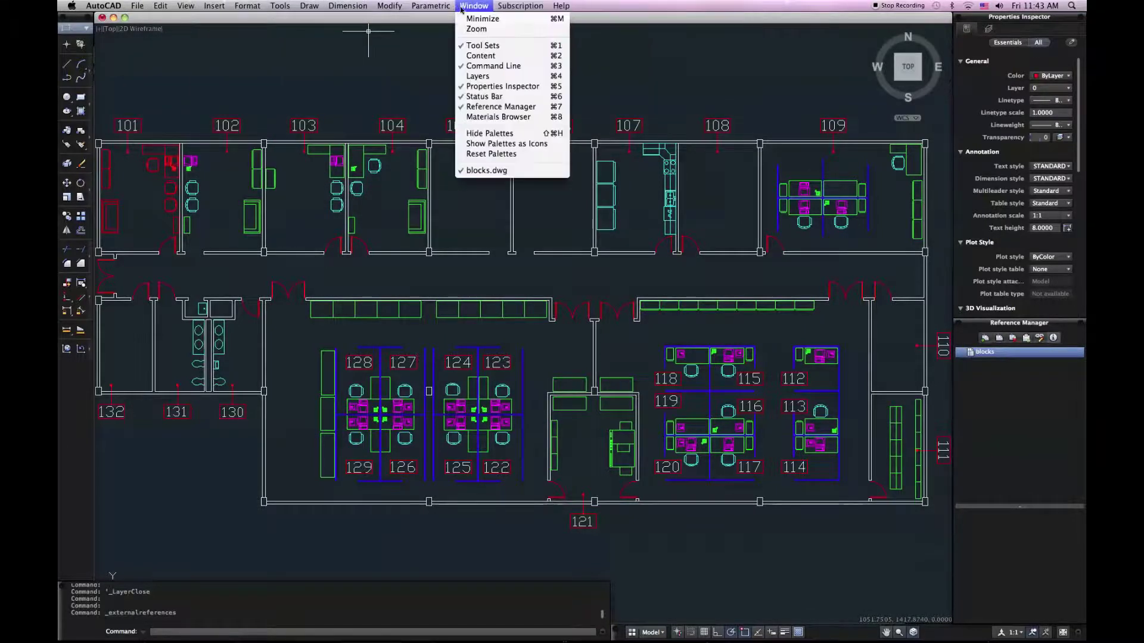
{"action": "mouse_move", "coordinate": [215, 9]}
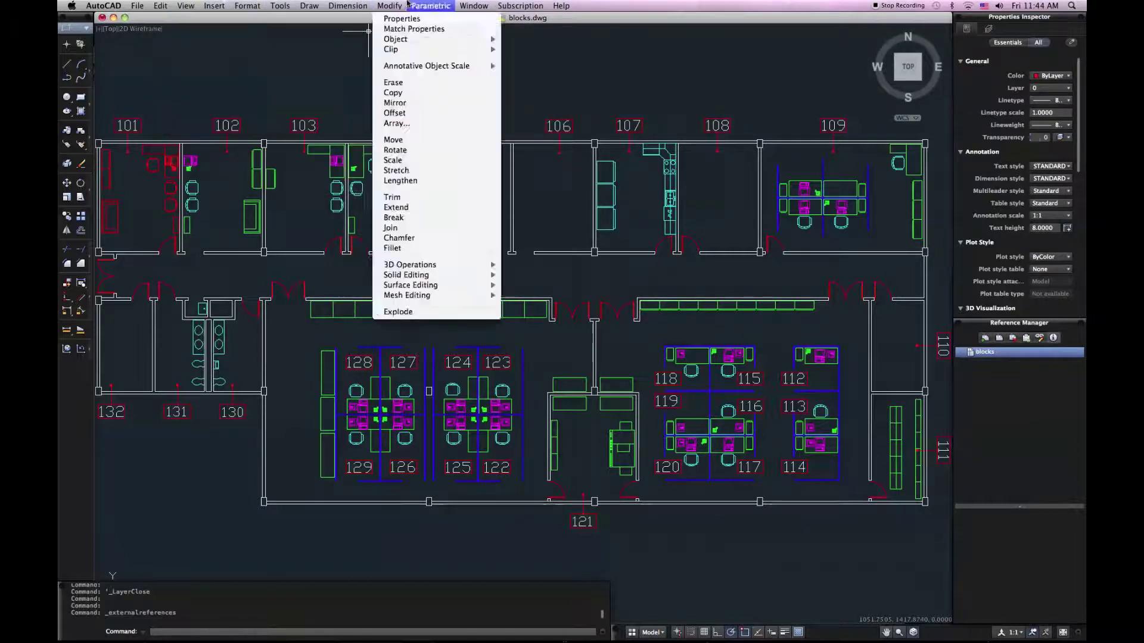
{"action": "left_click", "coordinate": [474, 5]}
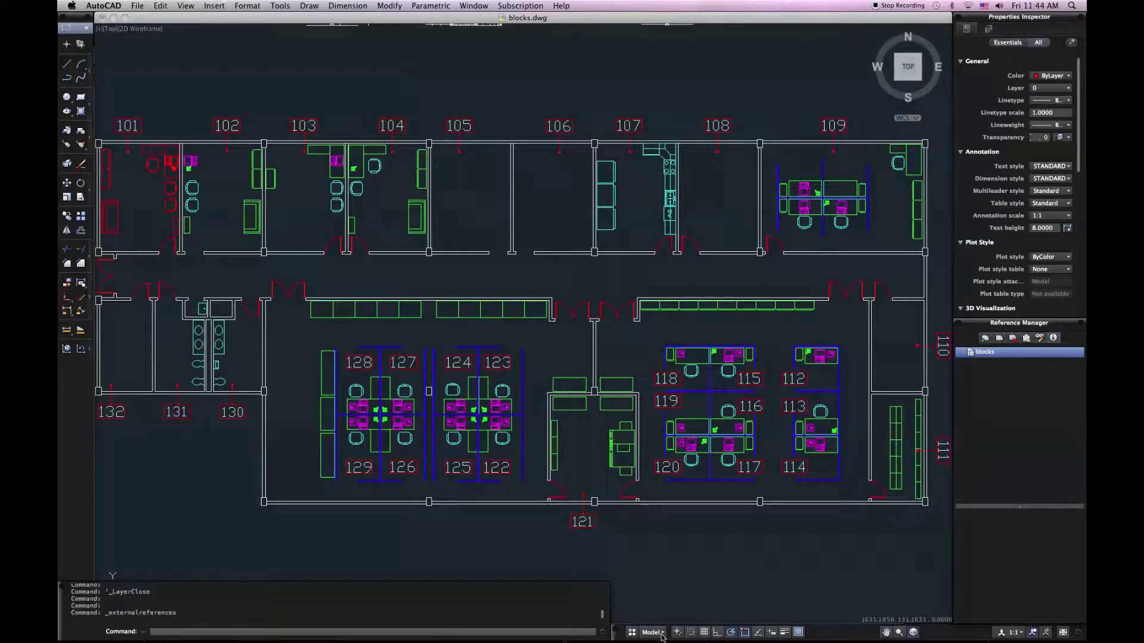
Step: Display Layout1 of the drawing and create an additional new layout
{"action": "left_click", "coordinate": [662, 633]}
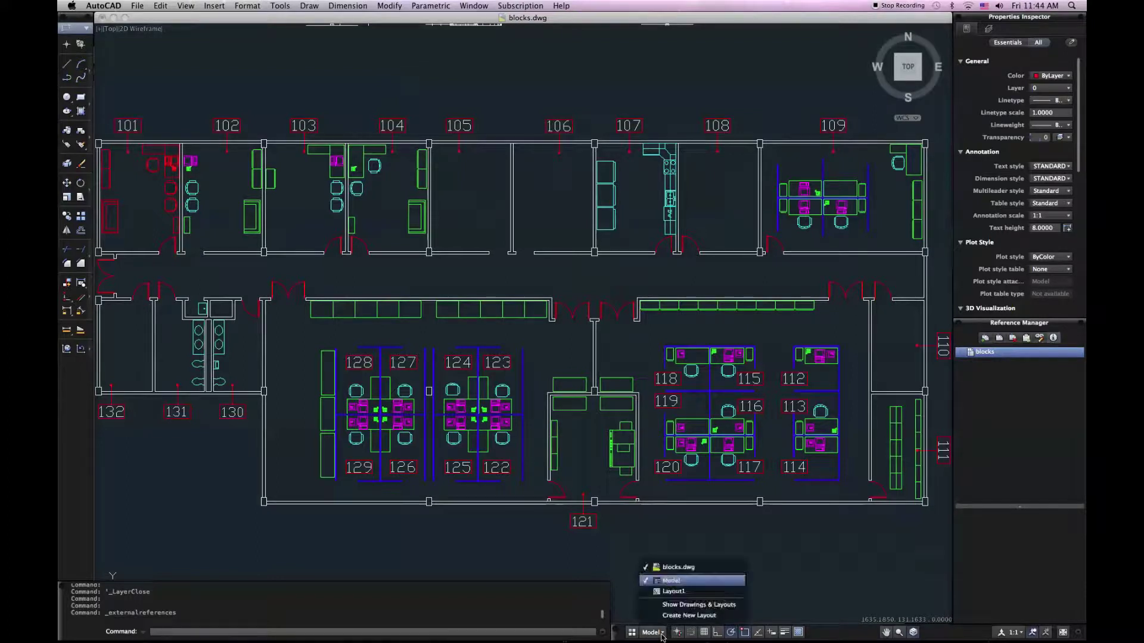
{"action": "left_click", "coordinate": [674, 591]}
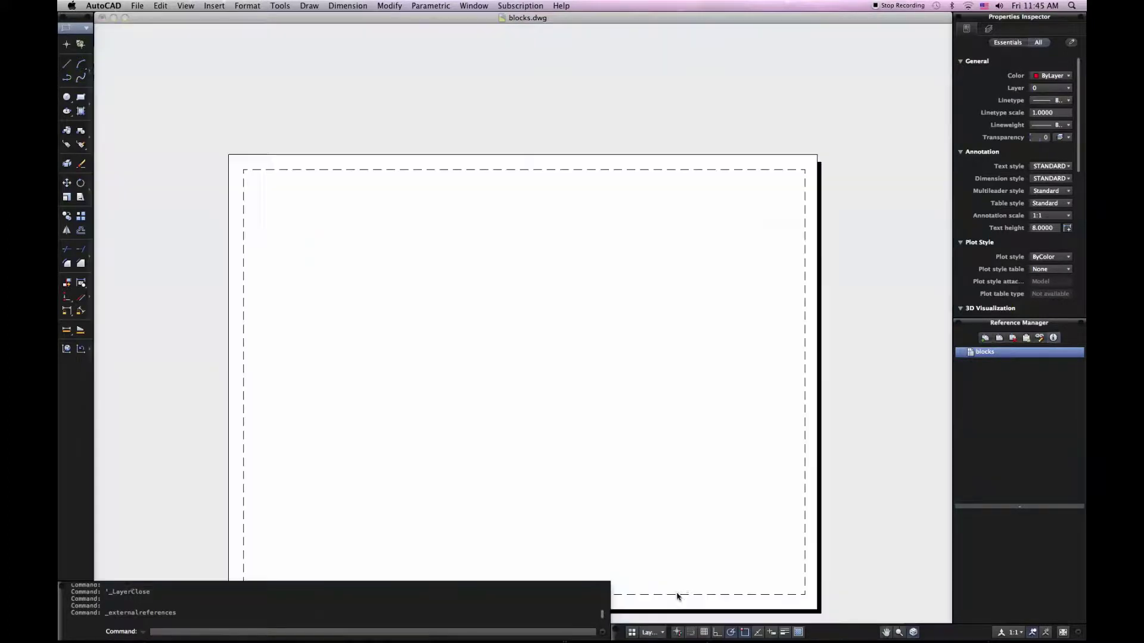
{"action": "left_click", "coordinate": [670, 633]}
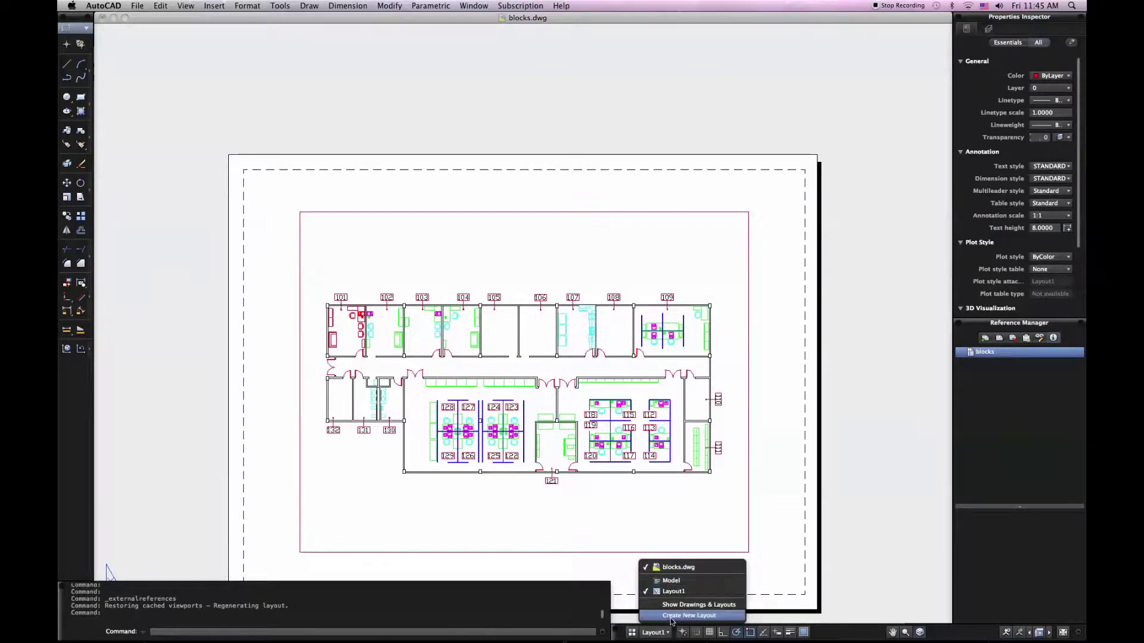
{"action": "left_click", "coordinate": [689, 616]}
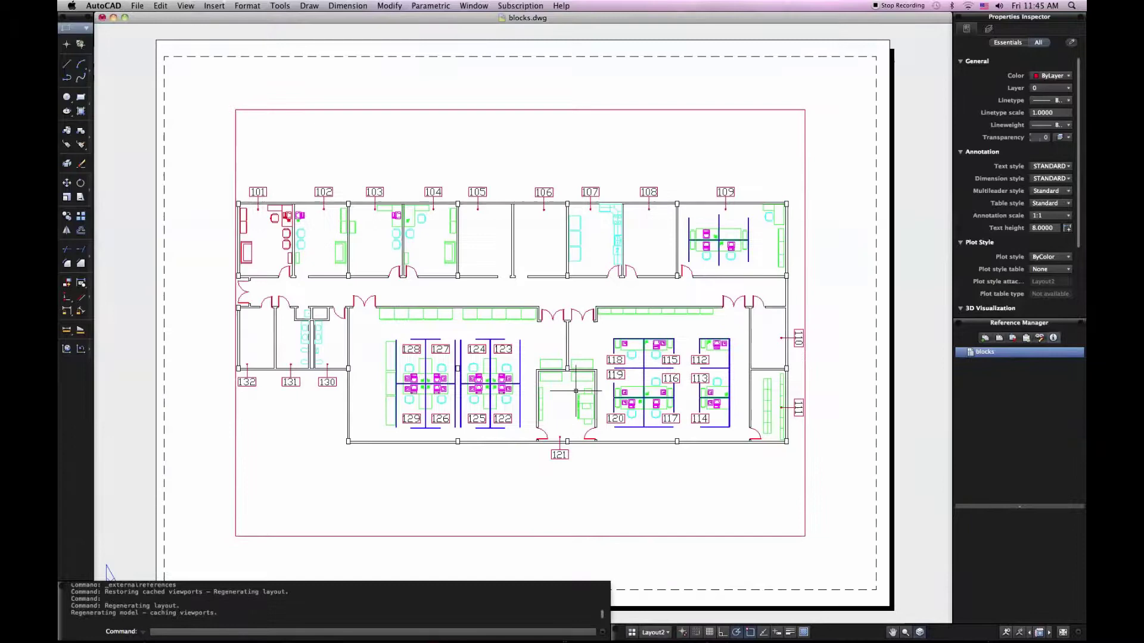
Step: Switch from the new layout back to model space
{"action": "left_click", "coordinate": [655, 632]}
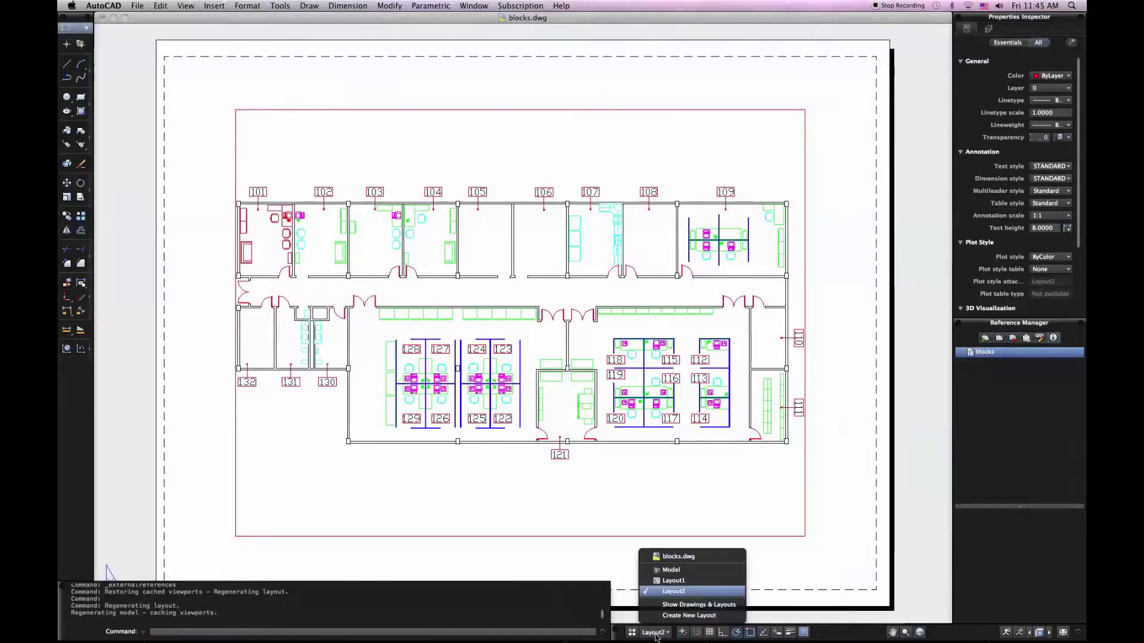
{"action": "left_click", "coordinate": [671, 570]}
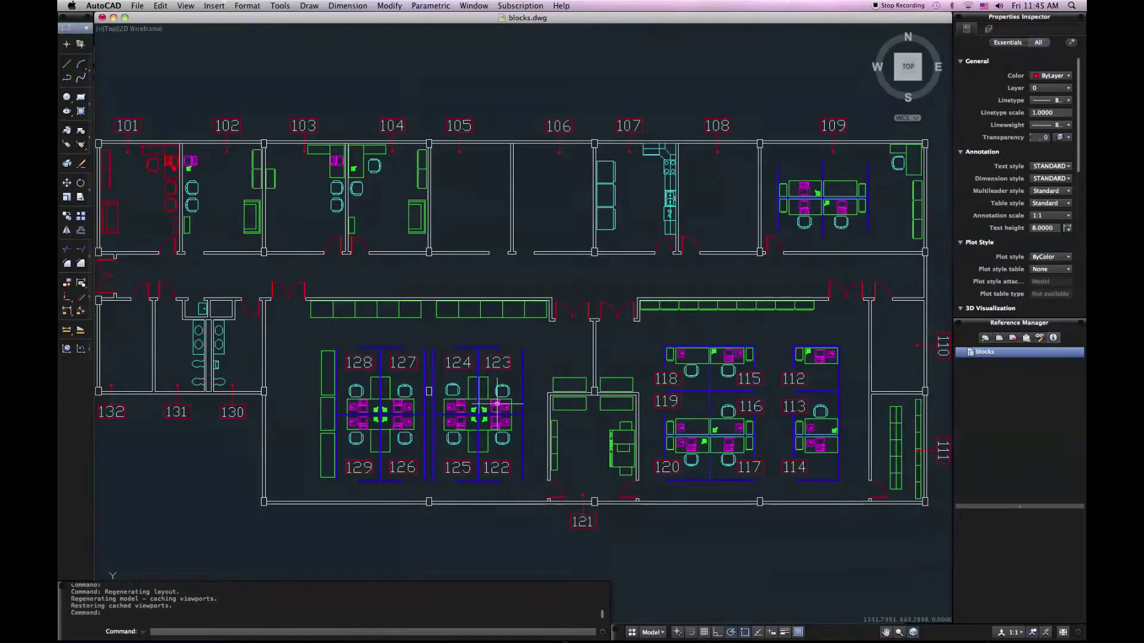